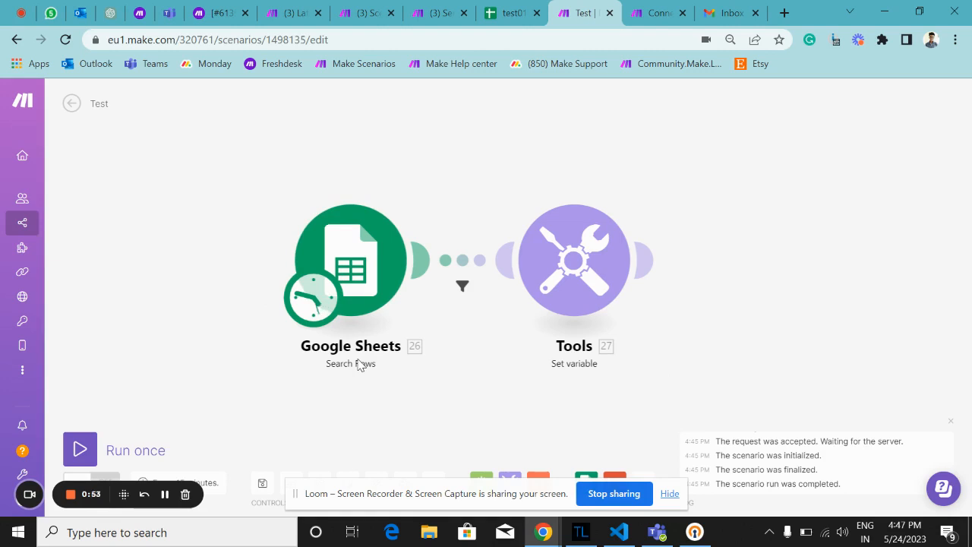
Set the Google Sheets Search Rows module to select from My Drive, spreadsheet test01, sheet Form Responses 1.
click(392, 300)
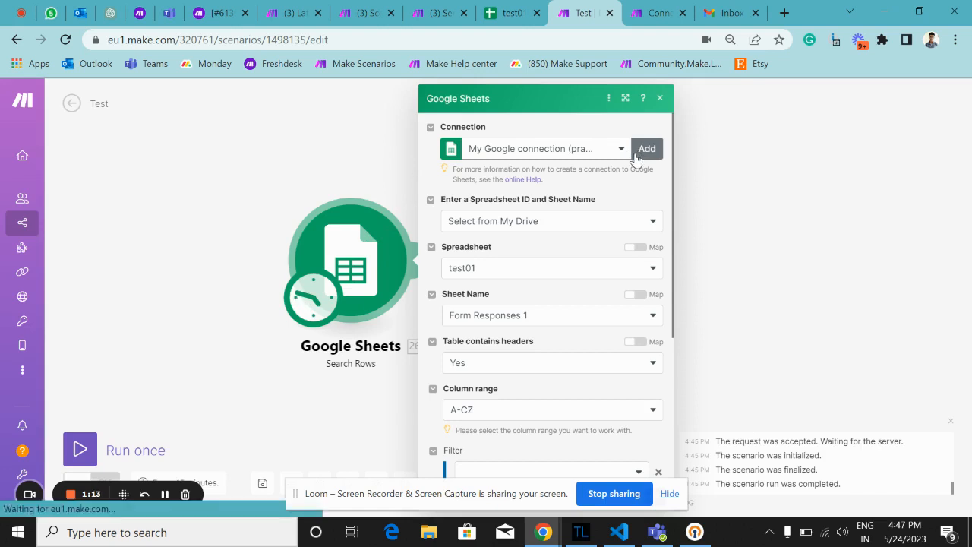
click(517, 221)
click(507, 246)
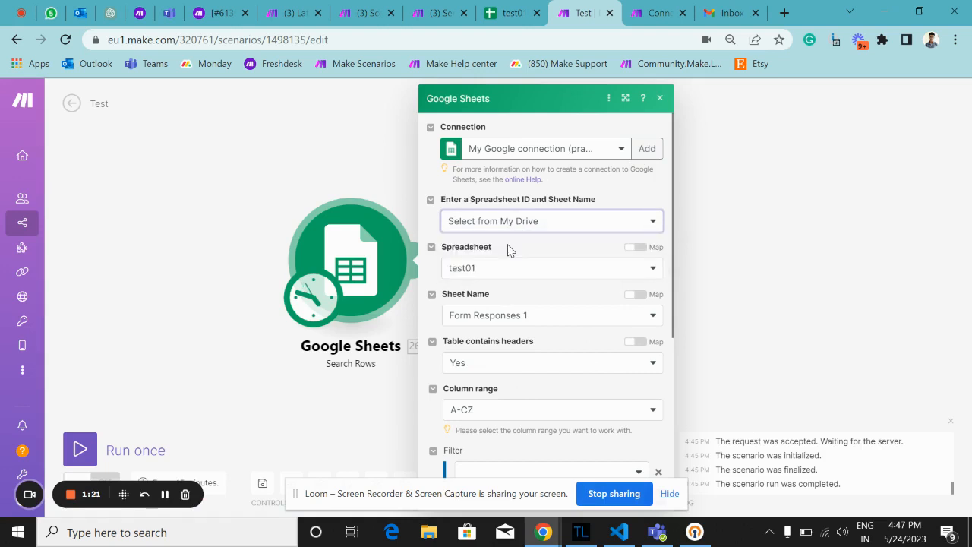
click(492, 275)
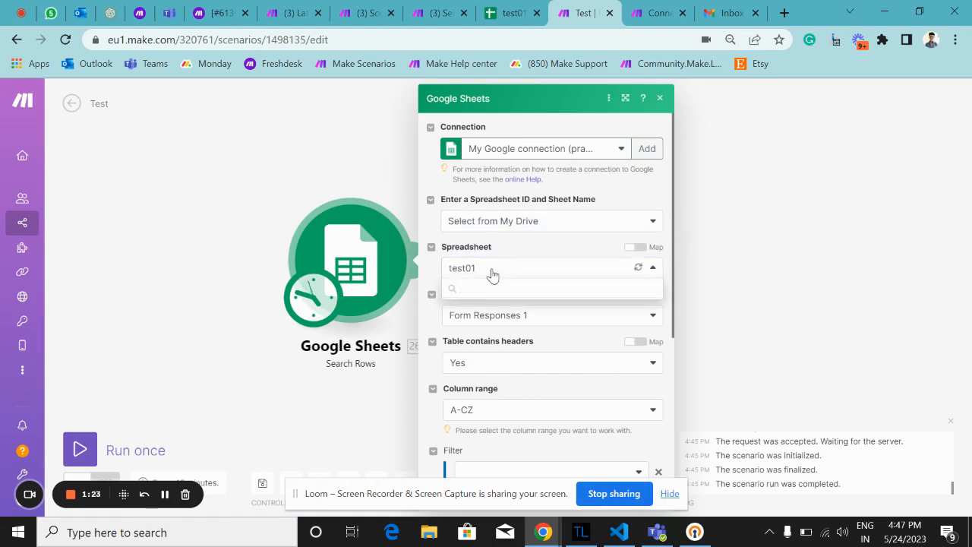
click(537, 255)
click(521, 317)
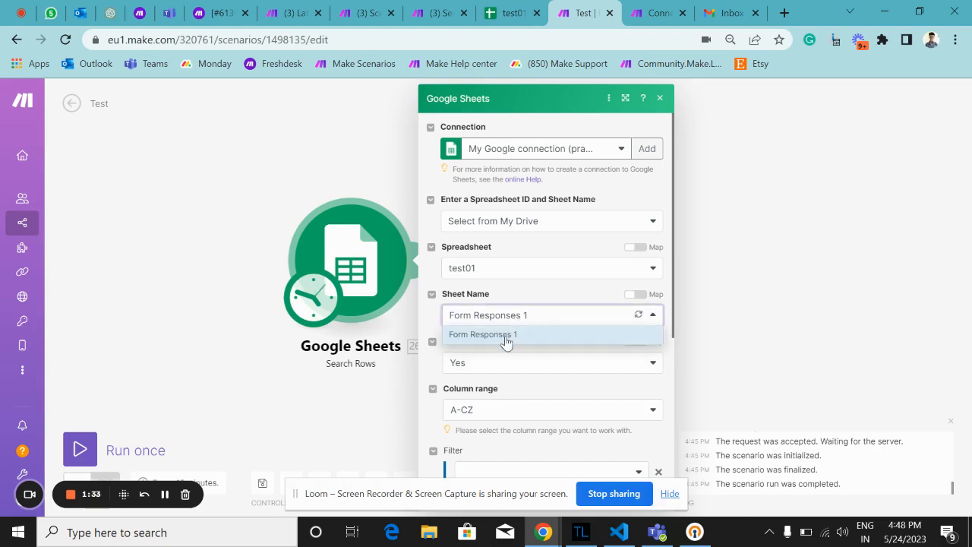
click(512, 336)
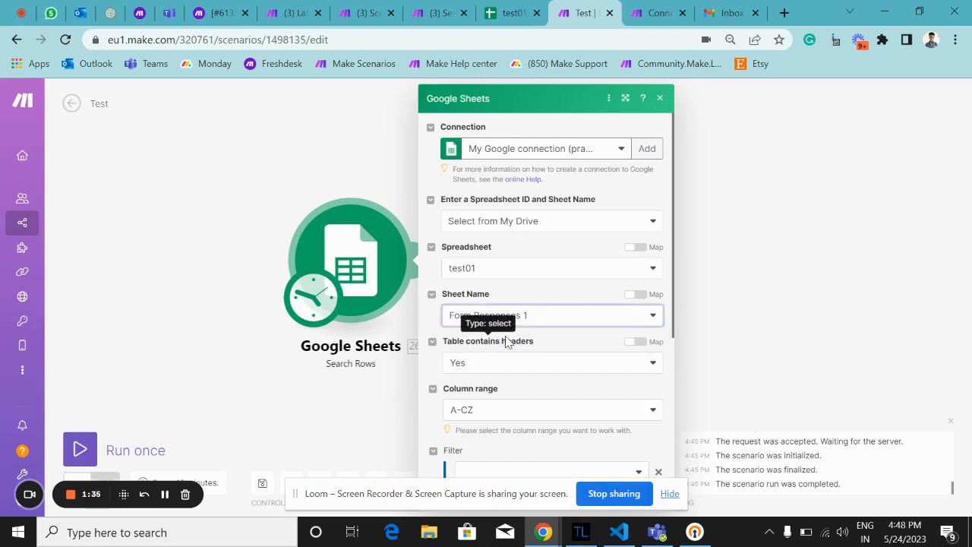
Review the column range, filter, sort order and row limit of the Search Rows module, and save its settings.
scroll(507, 342, down, 3)
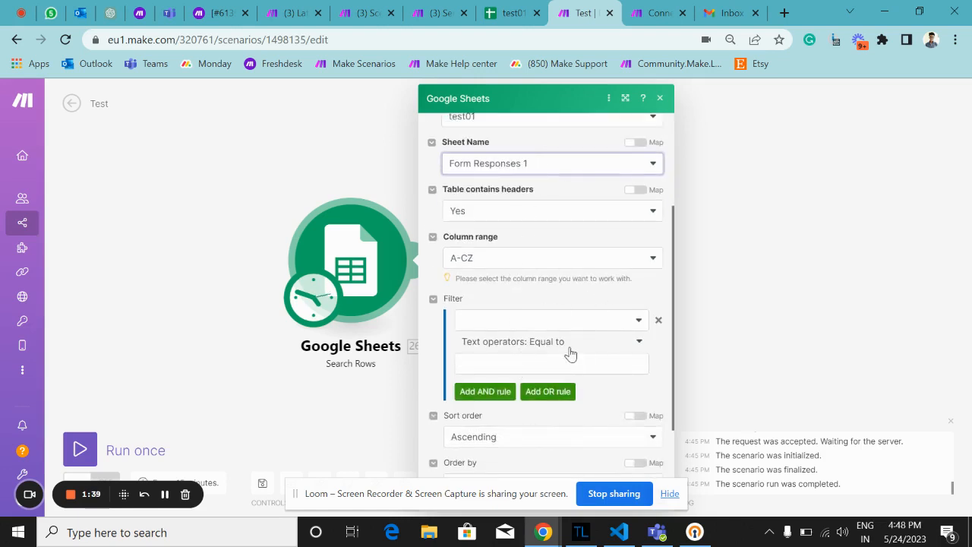
scroll(573, 365, down, 1)
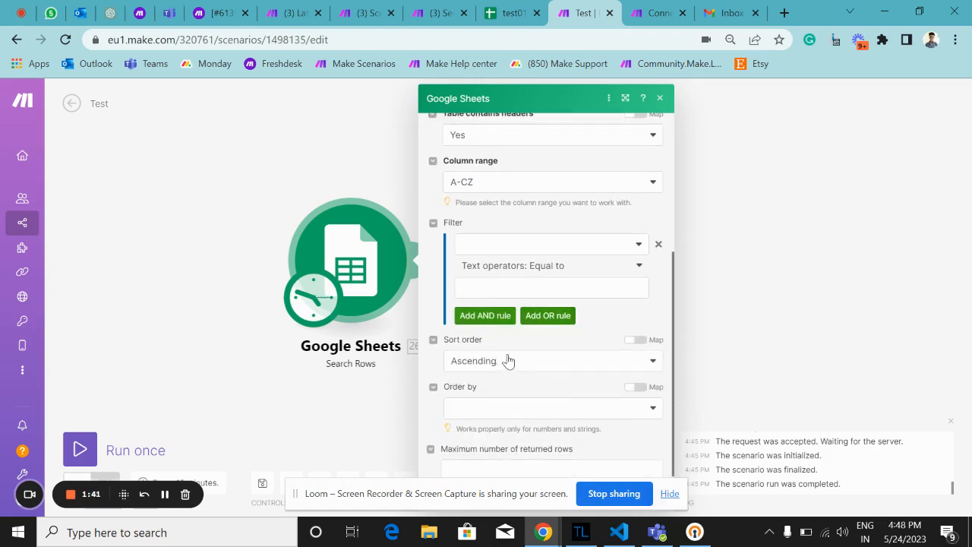
scroll(512, 415, down, 1)
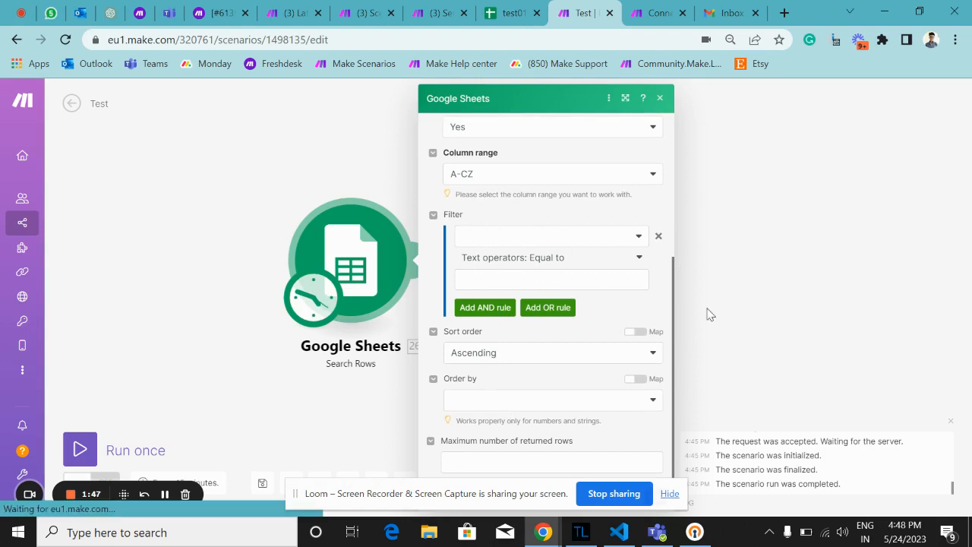
drag(713, 312, 813, 285)
scroll(633, 309, up, 3)
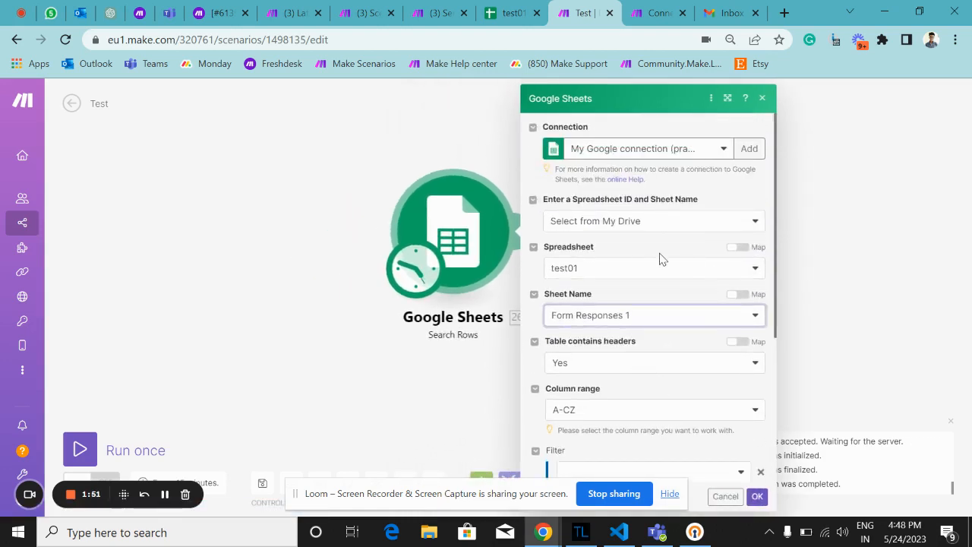
click(757, 496)
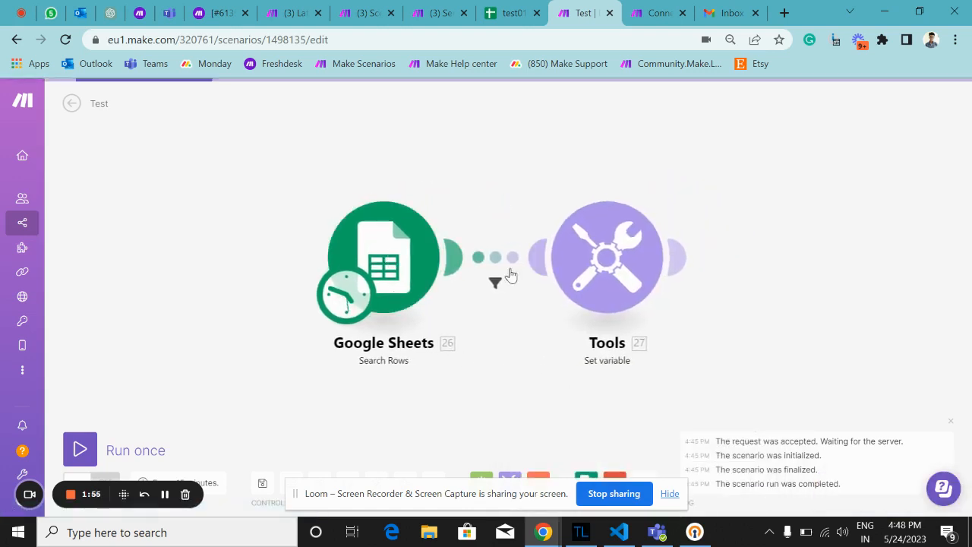
In the filter between Google Sheets and Tools, replace the date in the first condition's parseDate with Date&Time (C).
click(499, 262)
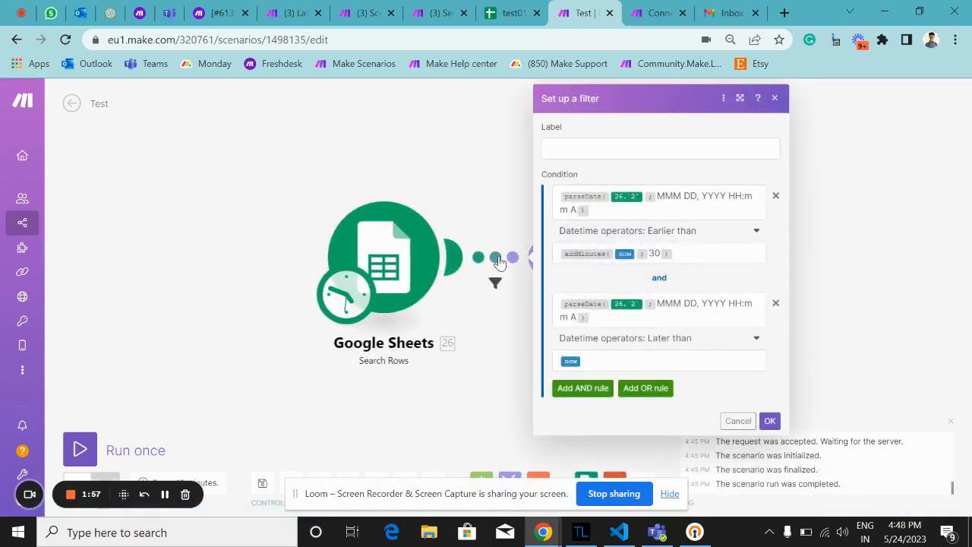
click(739, 99)
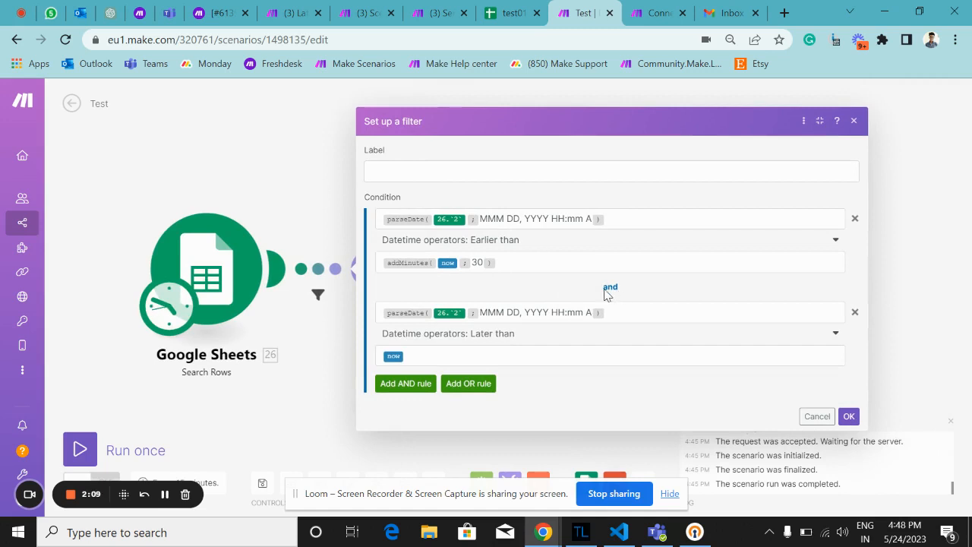
click(488, 219)
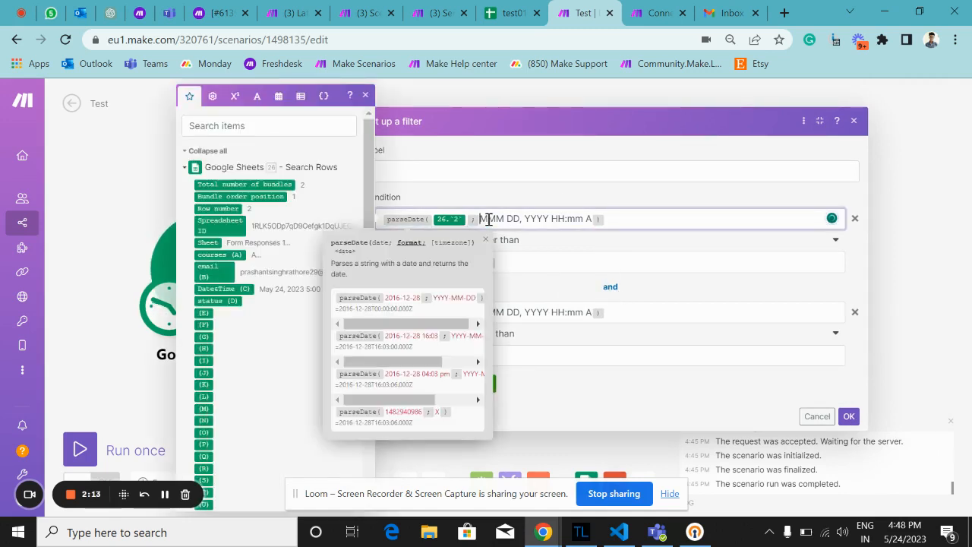
key(BackSpace)
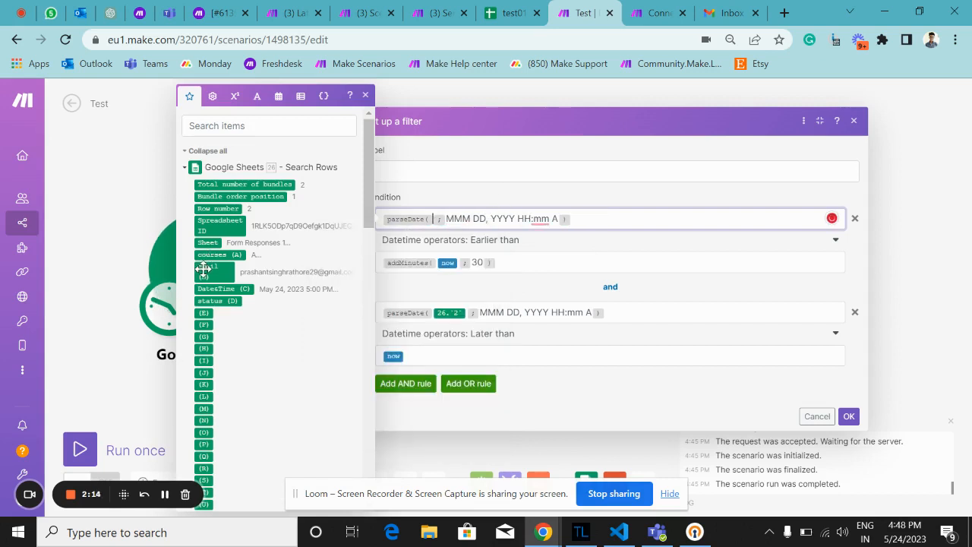
click(223, 288)
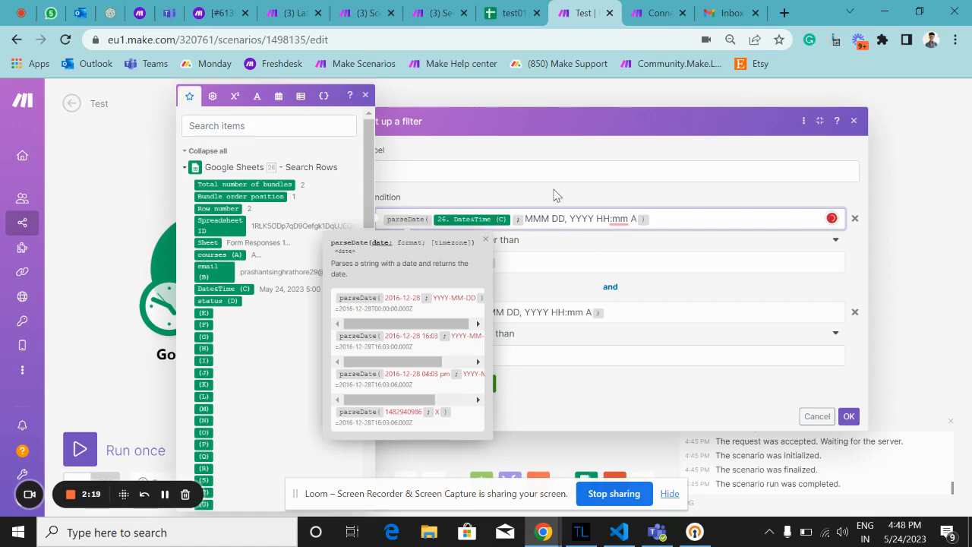
In the test01 spreadsheet, widen the email column and check the Date&Time format, returning to the scenario's filter.
click(516, 14)
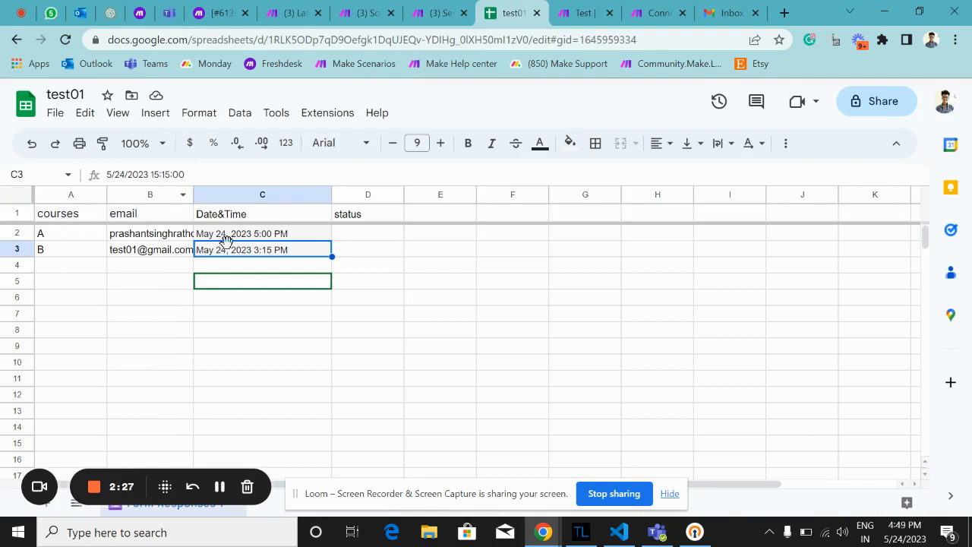
click(286, 349)
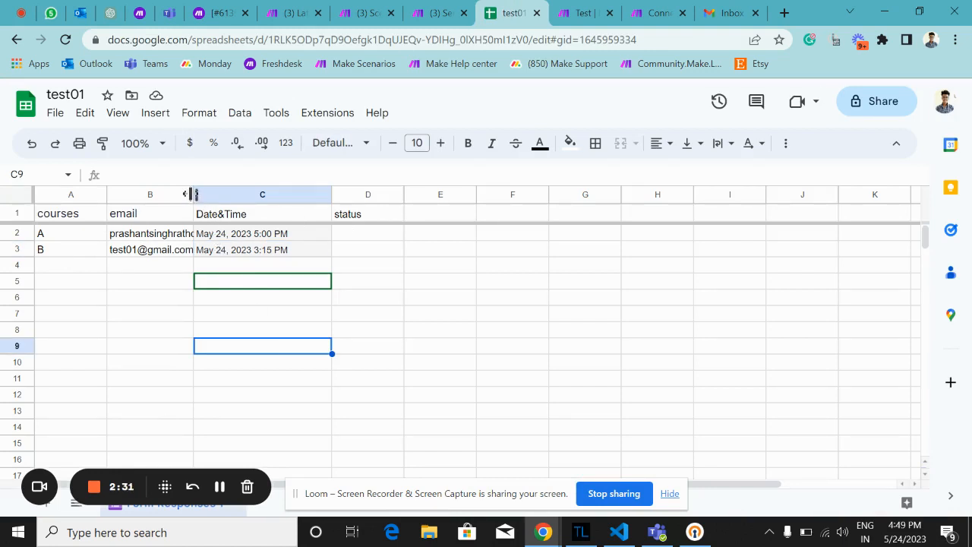
drag(191, 194, 263, 196)
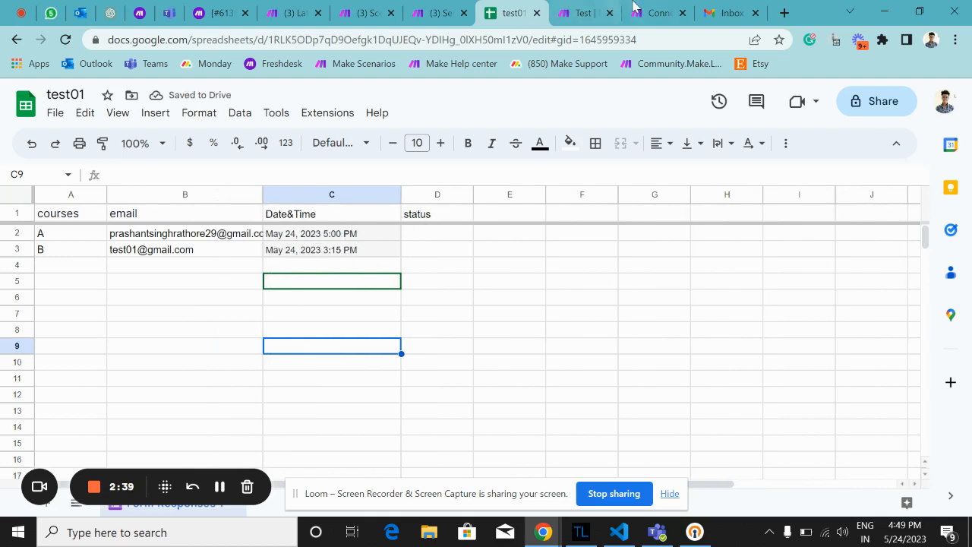
click(595, 7)
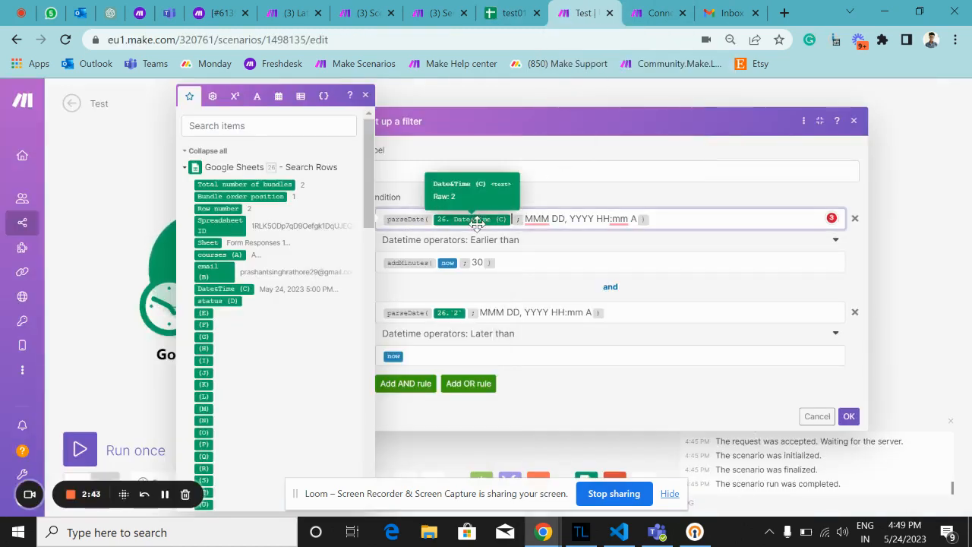
click(508, 13)
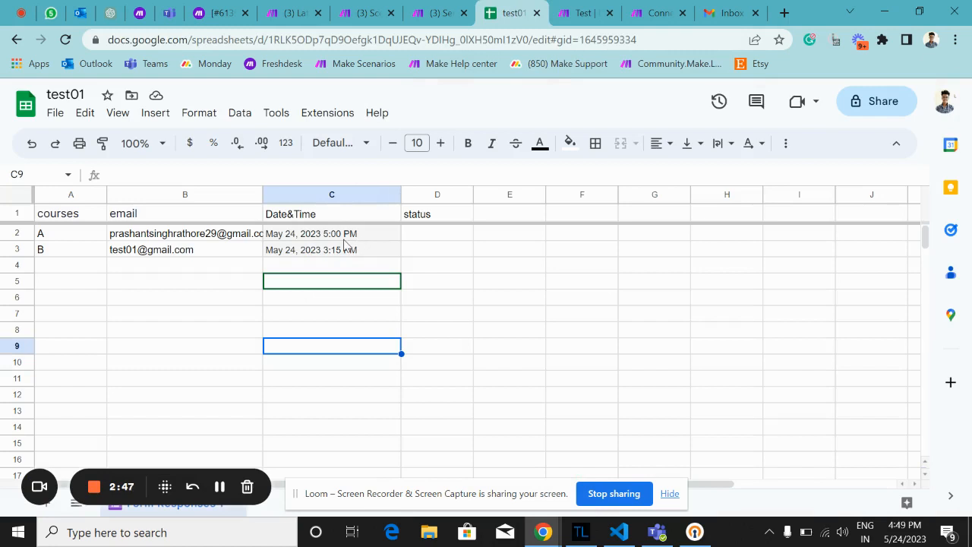
click(583, 13)
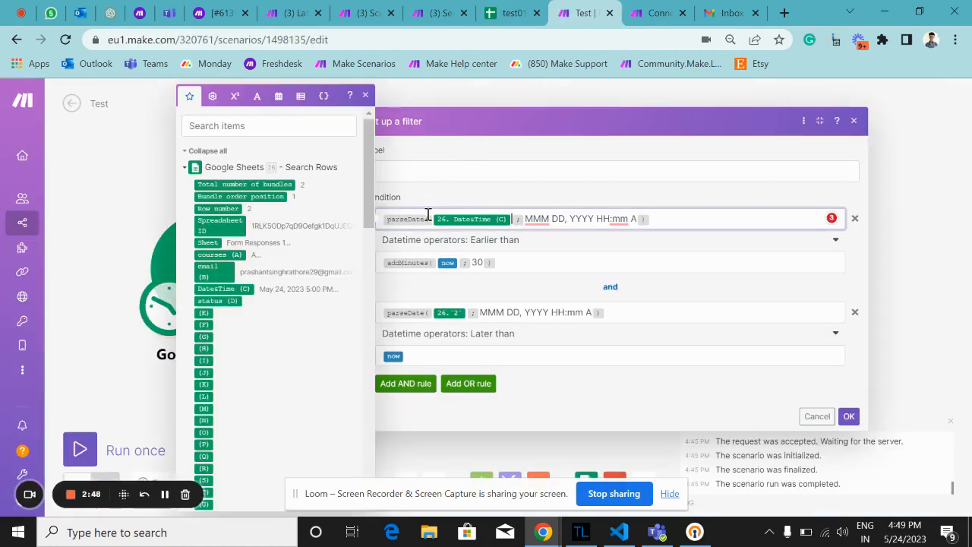
Check the first condition's parseDate expression and keep its operator at Datetime Earlier than.
mouse_move(420, 213)
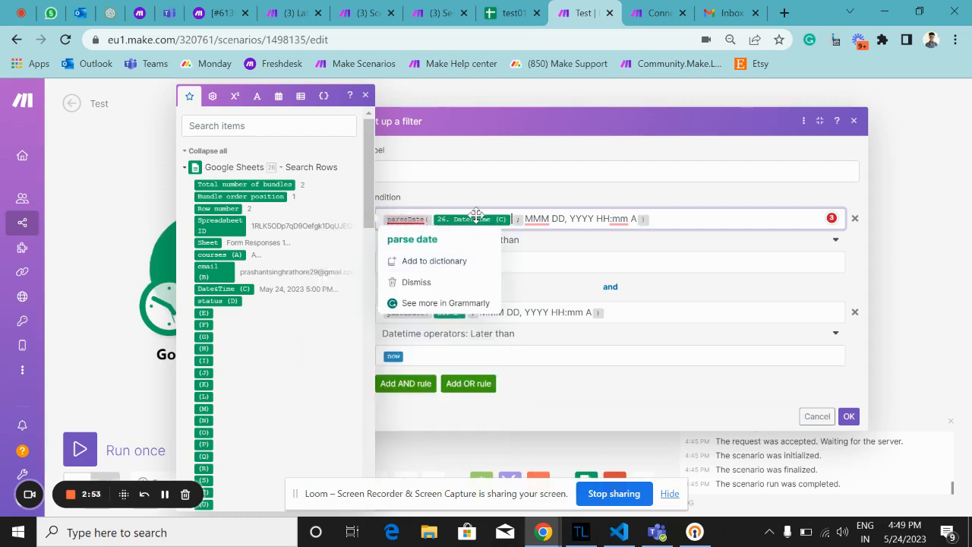
mouse_move(459, 219)
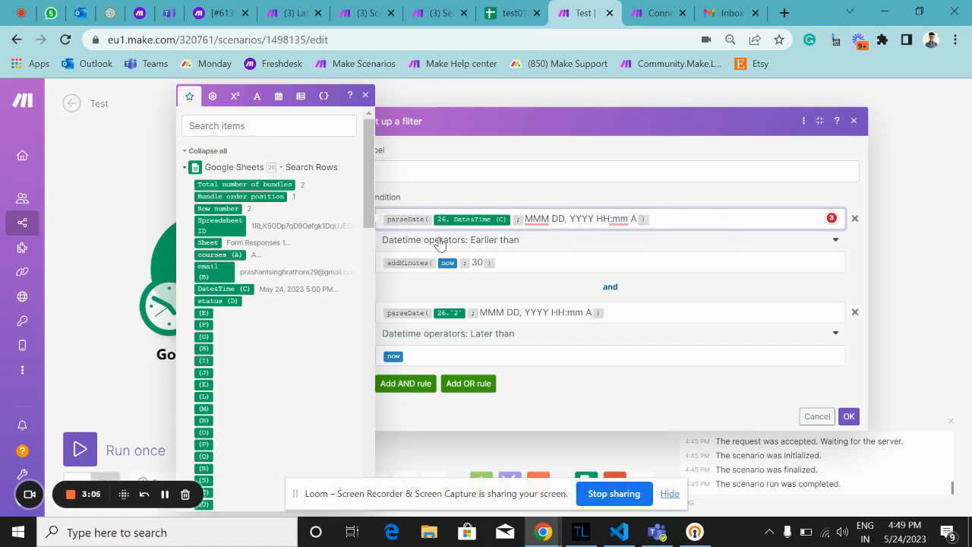
click(505, 247)
click(512, 241)
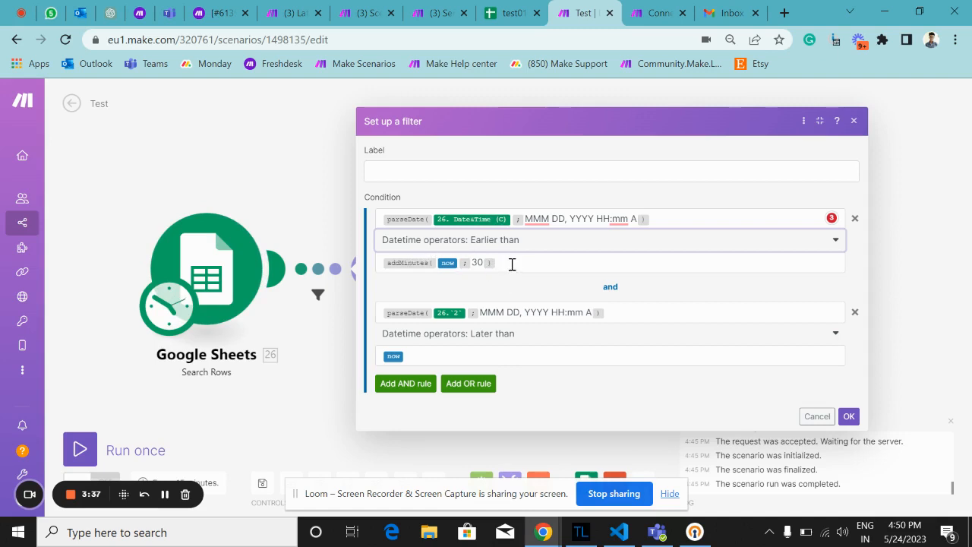
Replace the date in the second condition's parseDate with Date&Time (C) and save the filter.
click(499, 315)
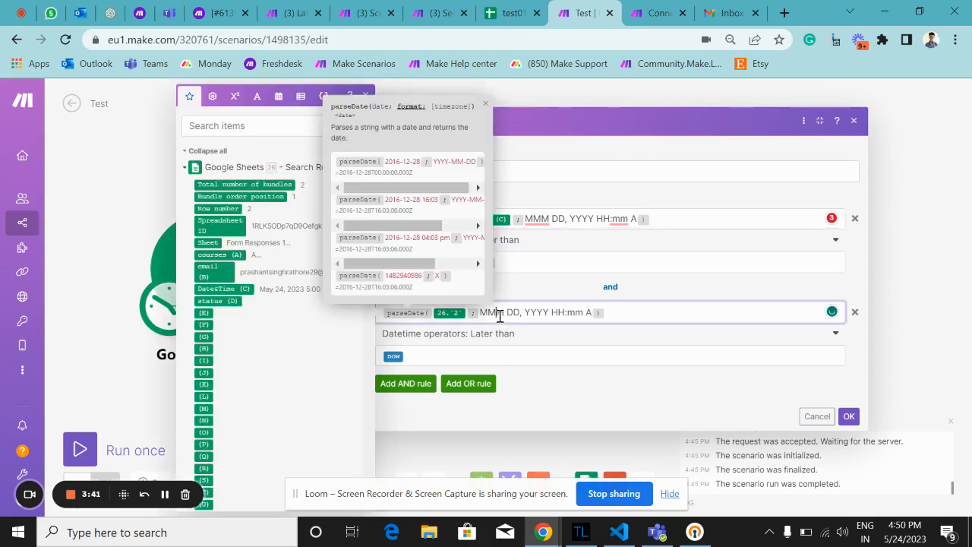
key(Left)
key(BackSpace)
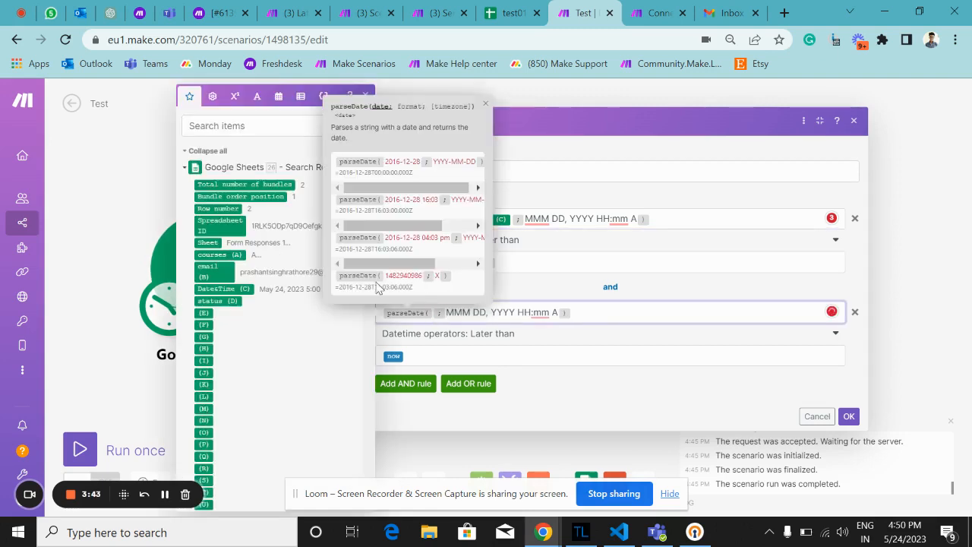
click(237, 289)
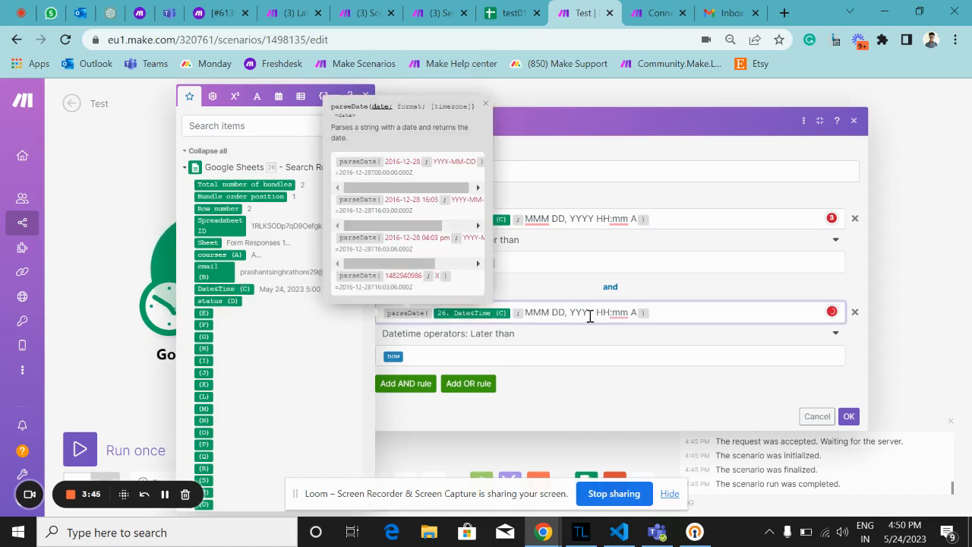
click(618, 313)
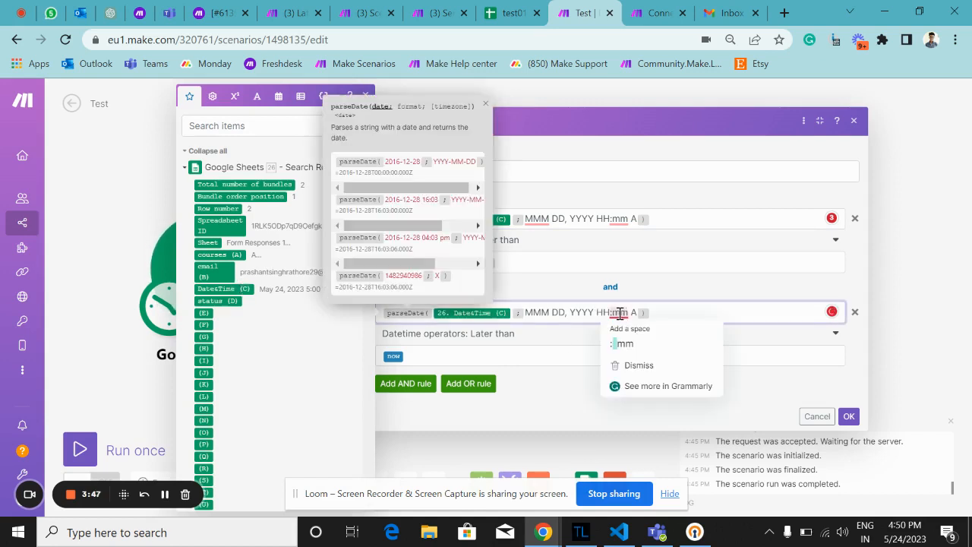
click(480, 313)
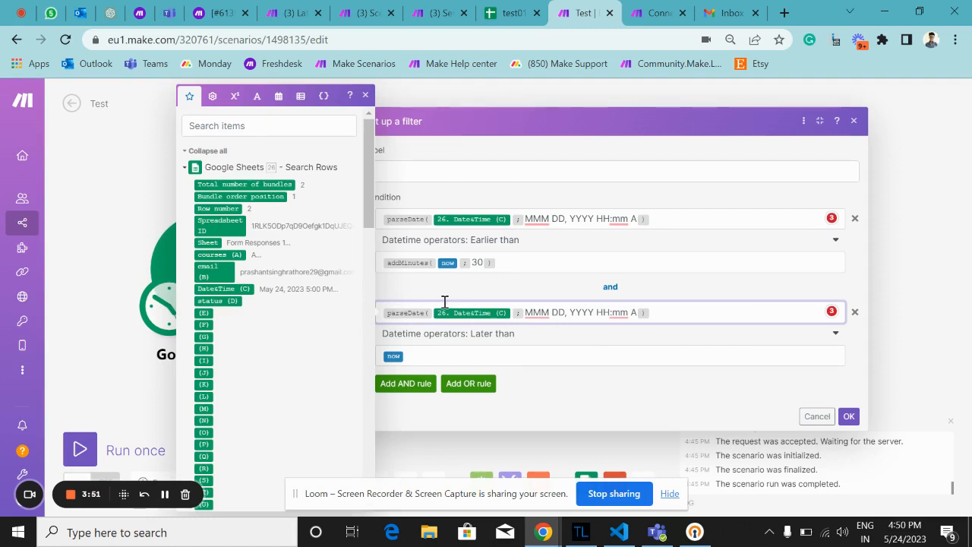
click(436, 356)
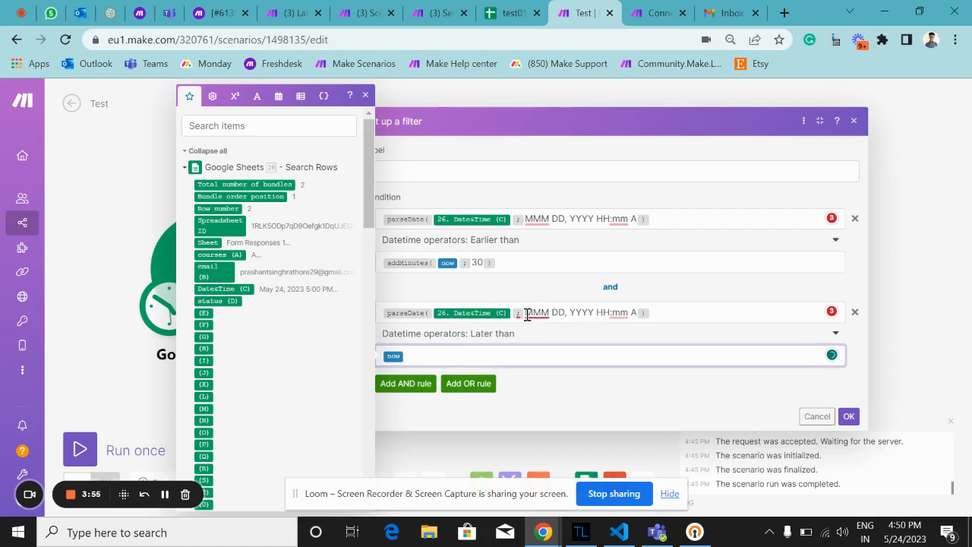
mouse_move(527, 314)
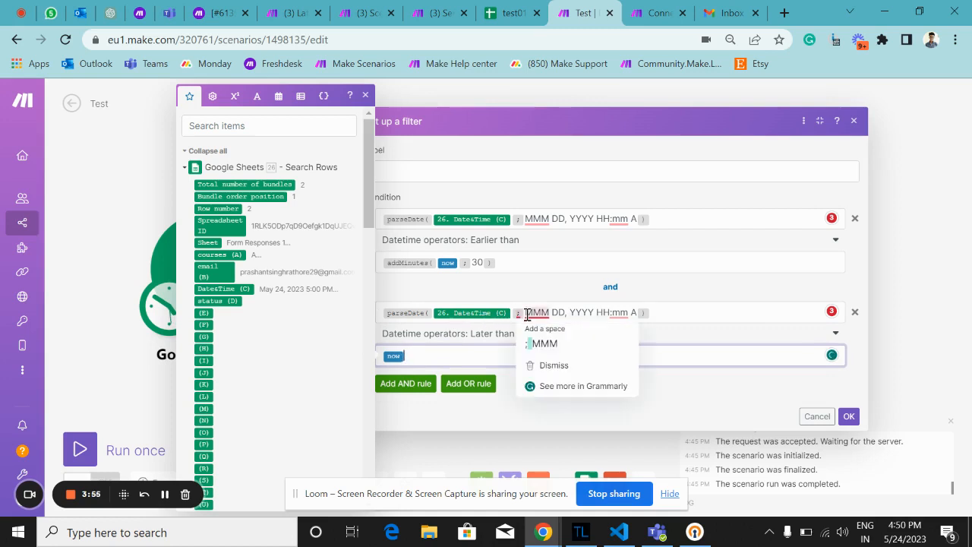
click(849, 417)
Inspect the Tools Set variable module's name, lifetime and value, and close it without changes.
click(419, 261)
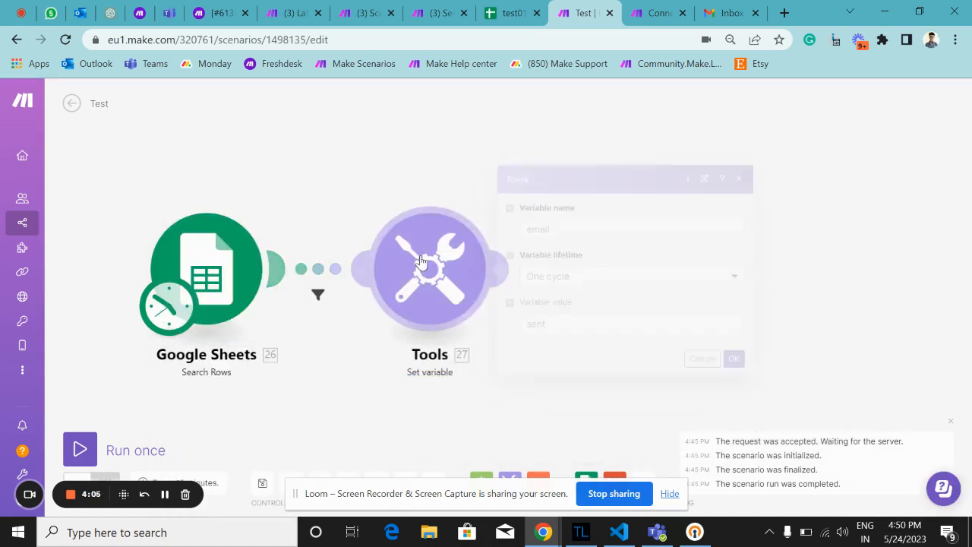
click(571, 321)
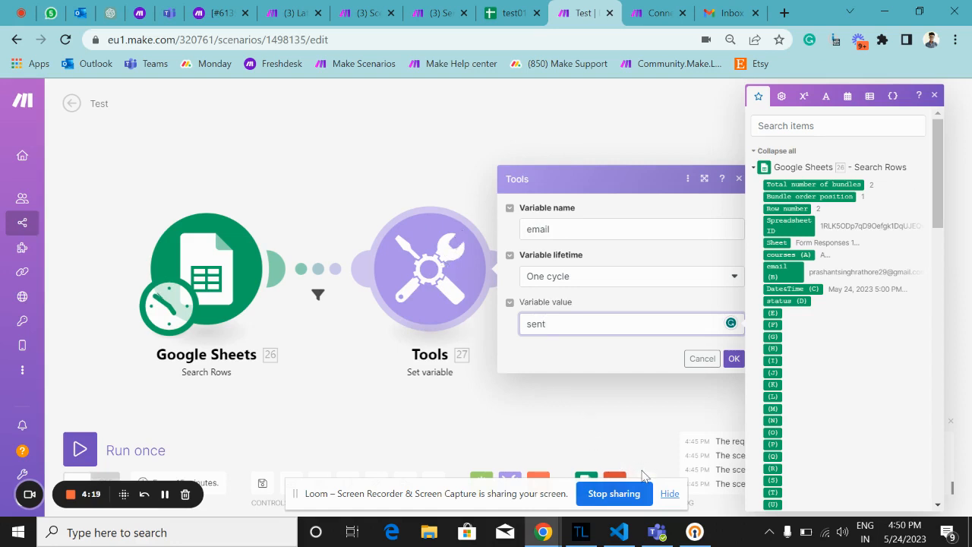
click(545, 446)
Search the available apps for WhatsApp as a possible module after Tools, without adding one.
click(507, 269)
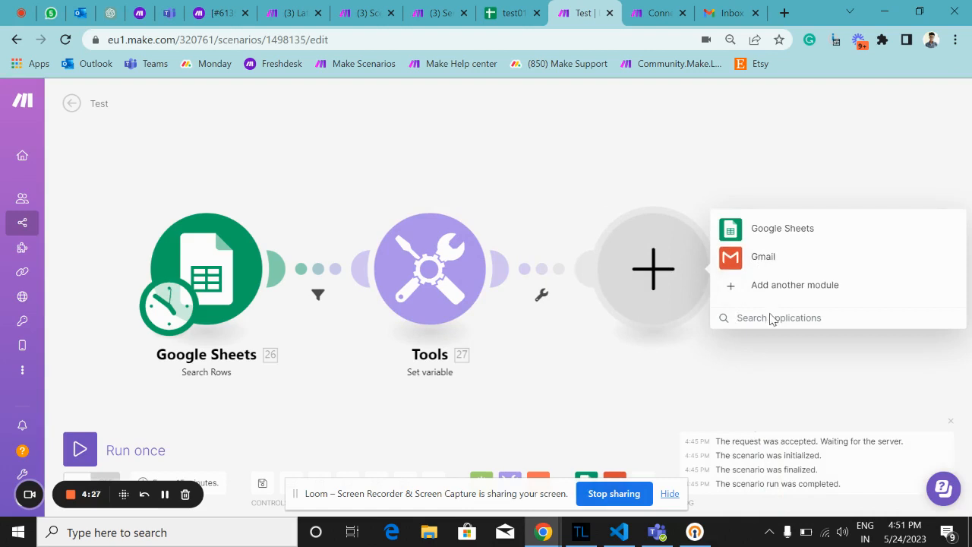
text(what)
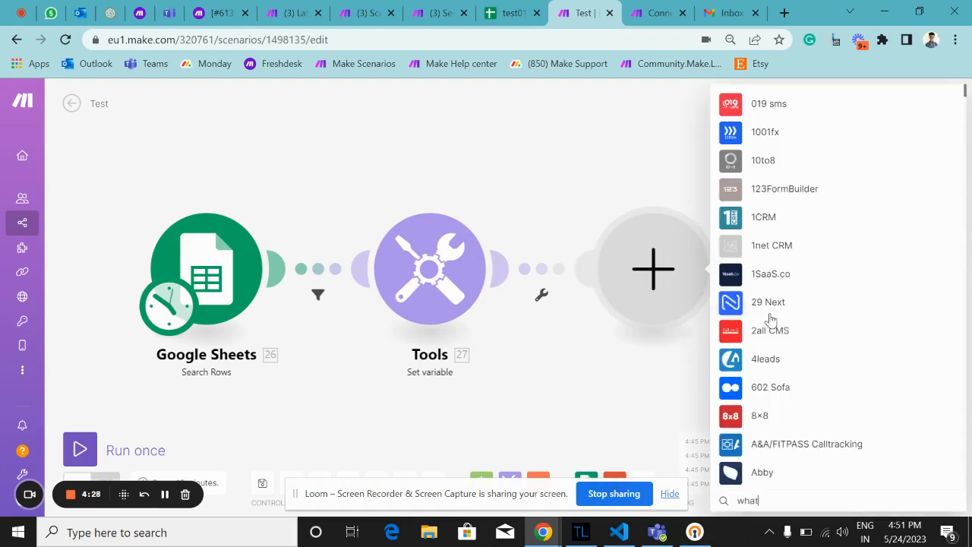
text(sa)
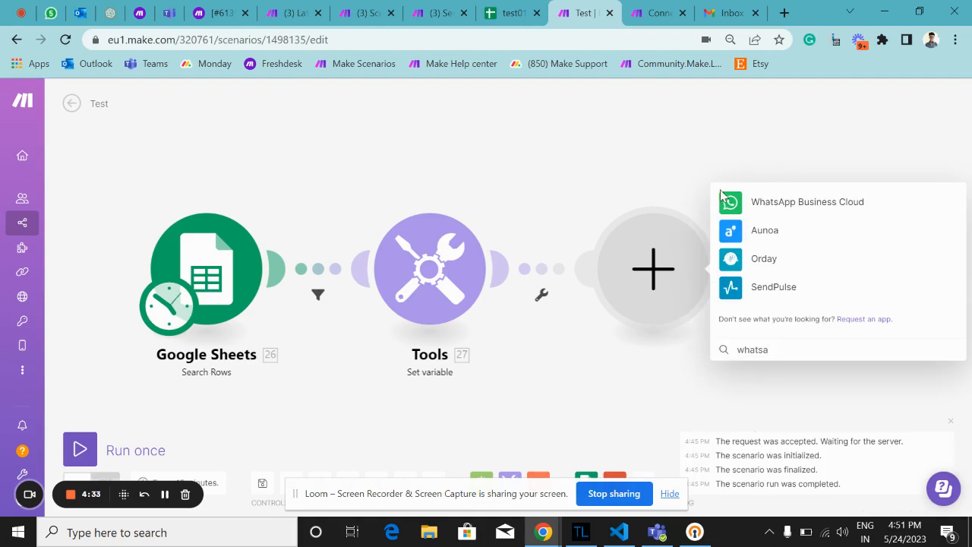
text(ap)
click(533, 180)
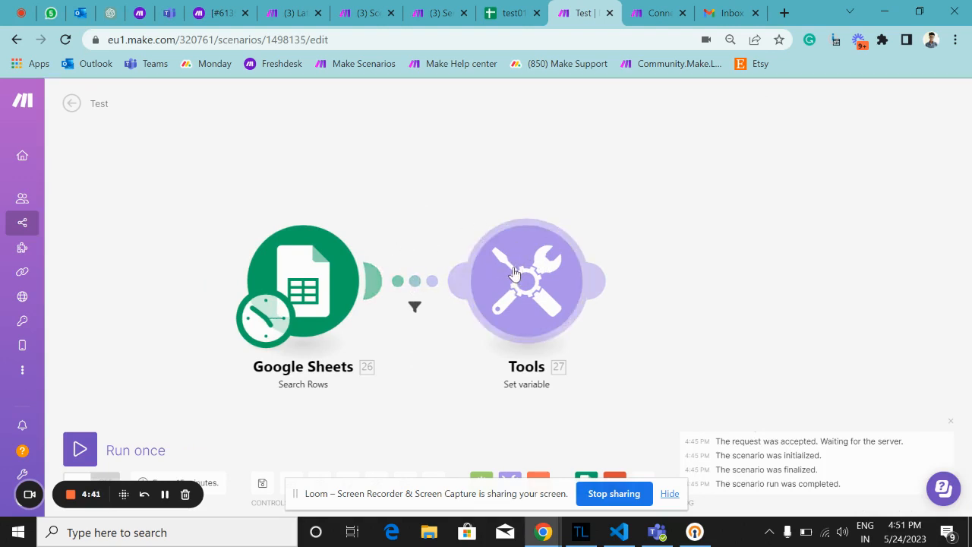
Run the scenario once and examine the email and Date&Time values in the Google Sheets Search Rows output bundles.
drag(386, 218, 423, 204)
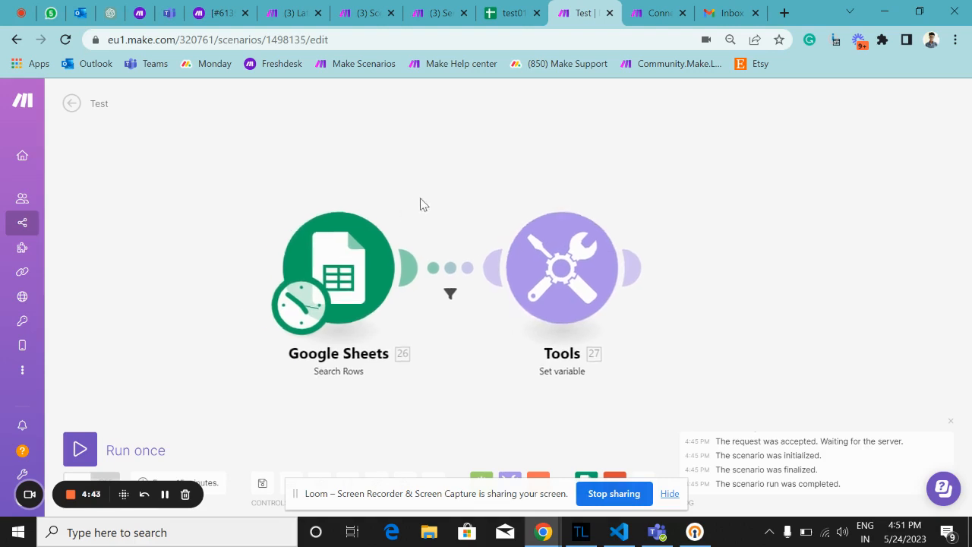
click(80, 449)
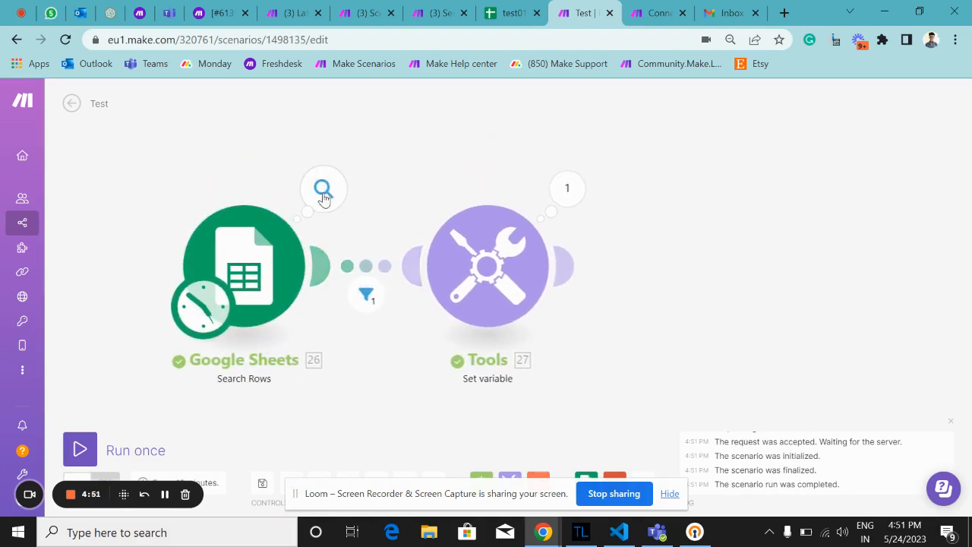
click(322, 189)
scroll(433, 319, down, 1)
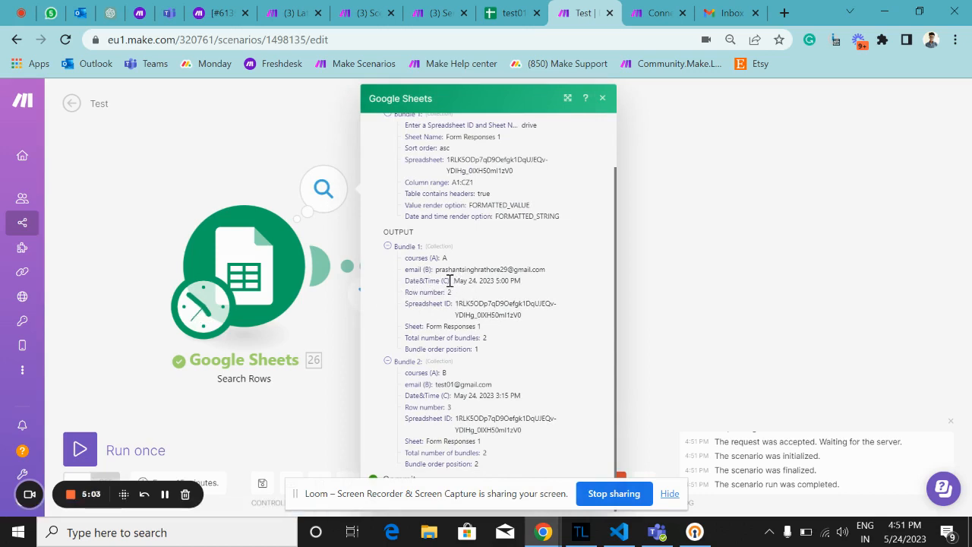
drag(454, 281, 488, 281)
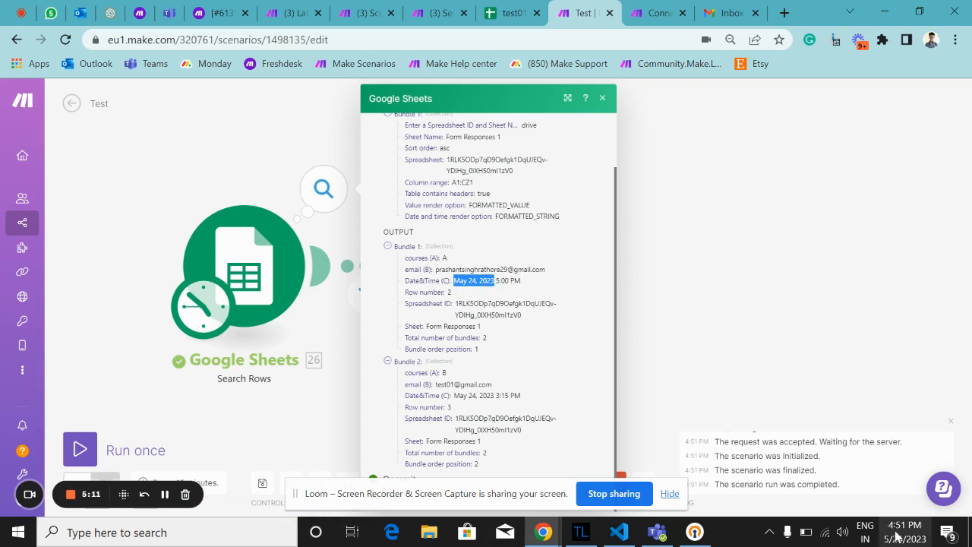
mouse_move(897, 536)
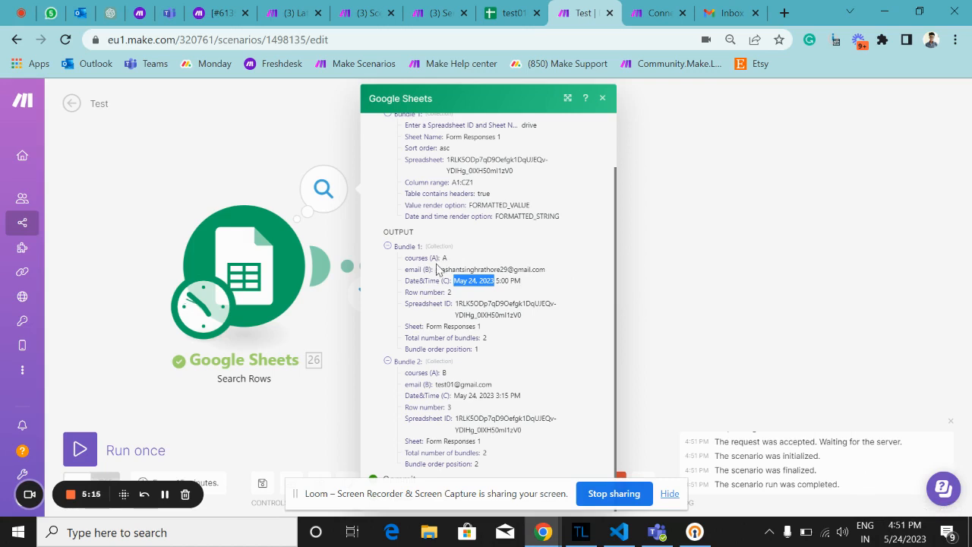
drag(436, 269, 559, 271)
click(554, 302)
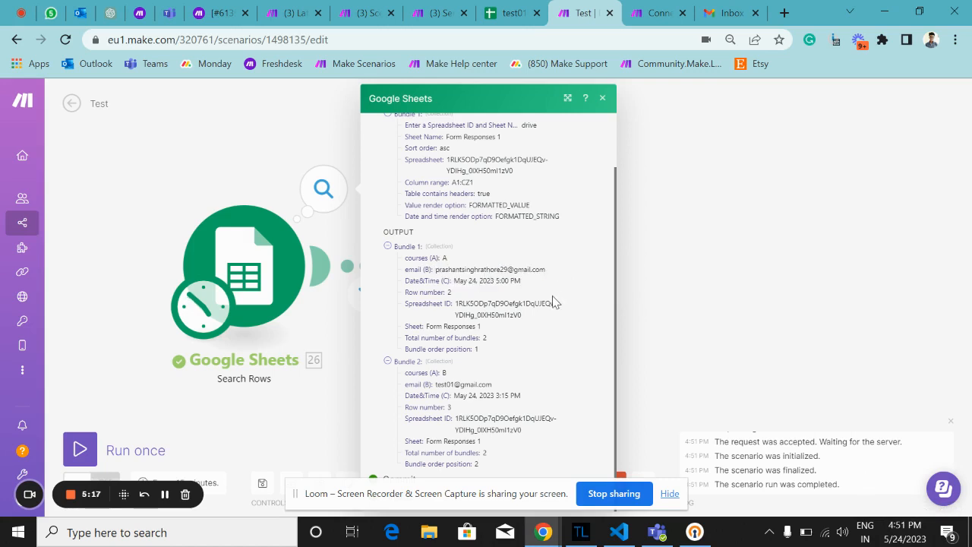
click(673, 297)
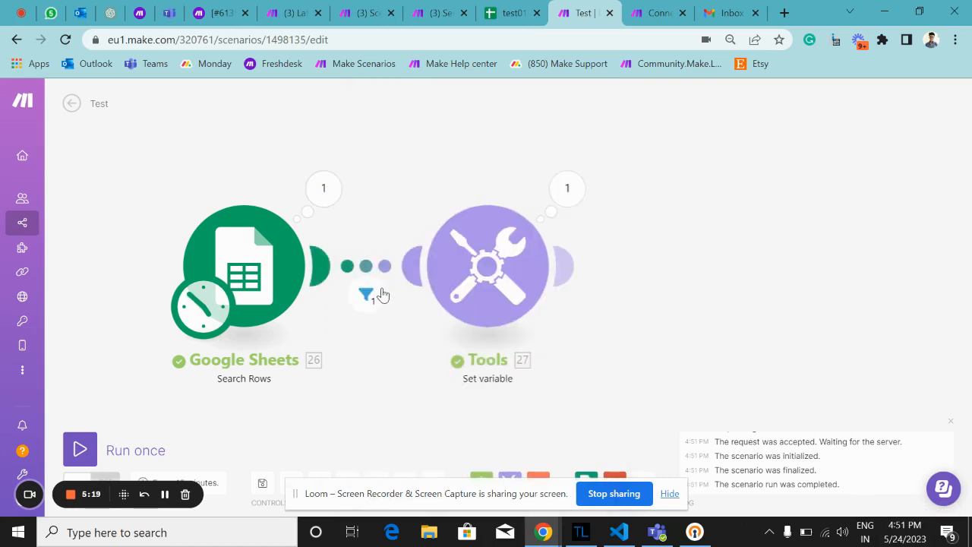
Inspect the filter's evaluation of both bundles, reading the full parseDate and addMinutes expressions in each condition.
click(372, 280)
click(366, 293)
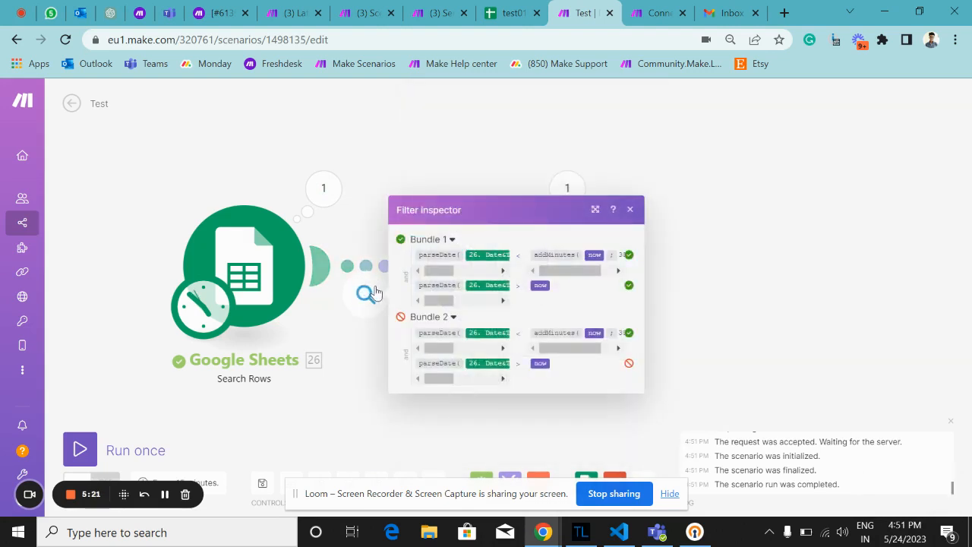
drag(444, 270, 481, 271)
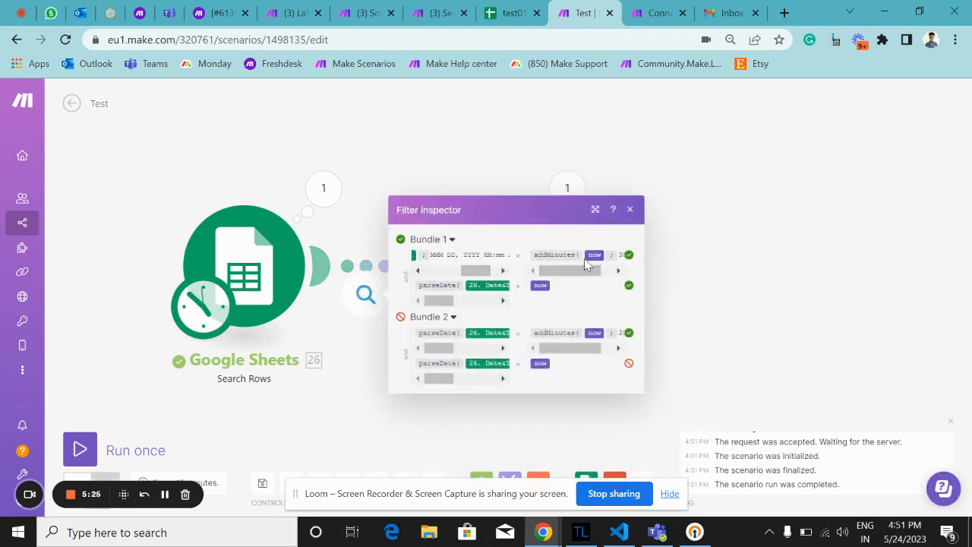
drag(566, 275, 577, 271)
drag(467, 269, 452, 271)
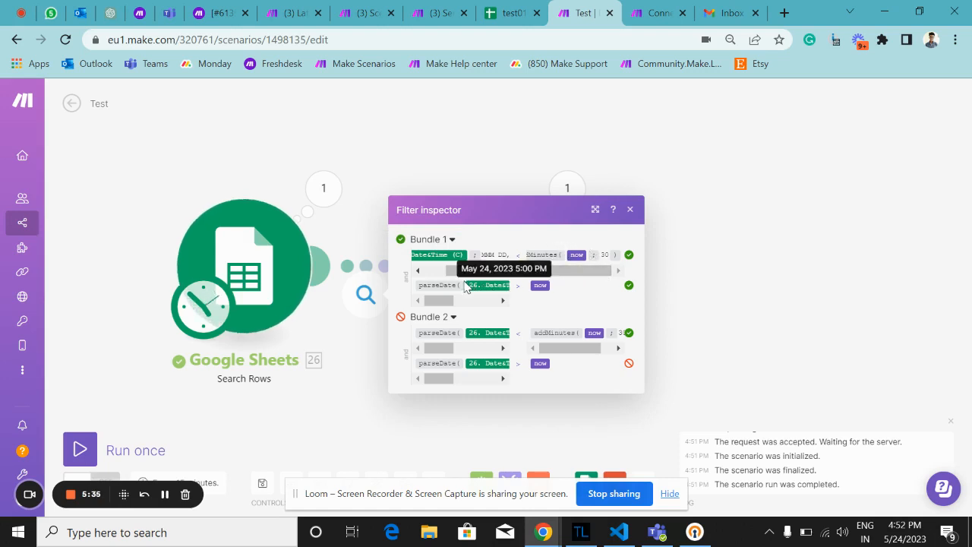
drag(453, 303, 480, 304)
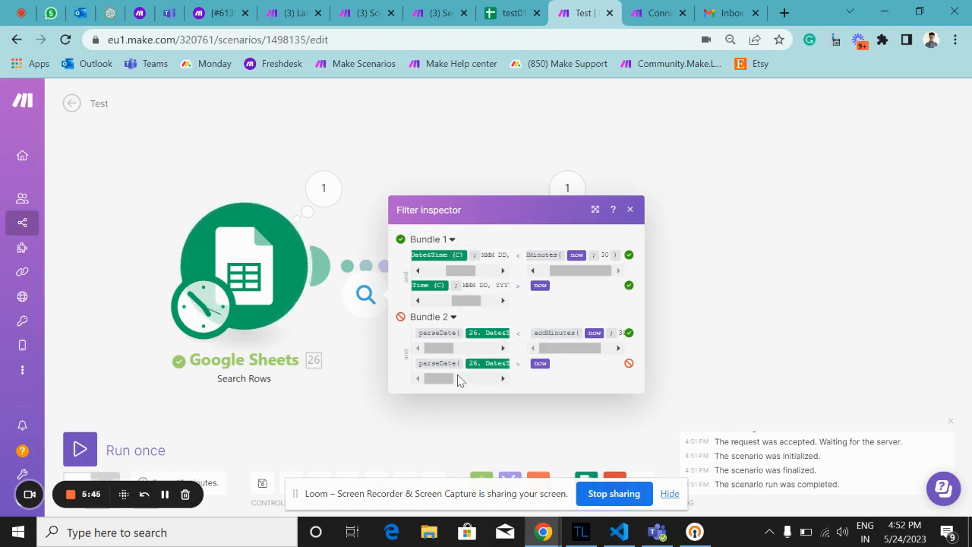
drag(442, 380, 499, 380)
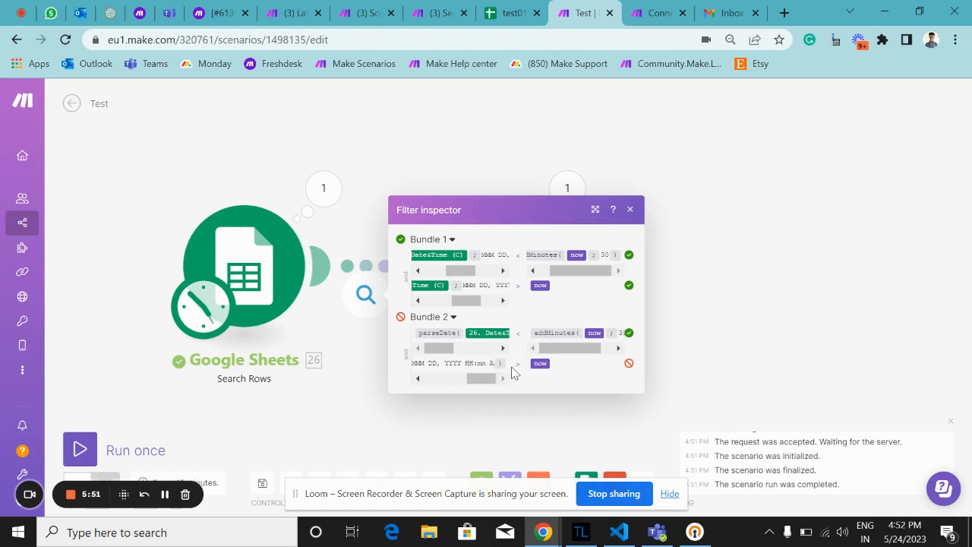
click(371, 365)
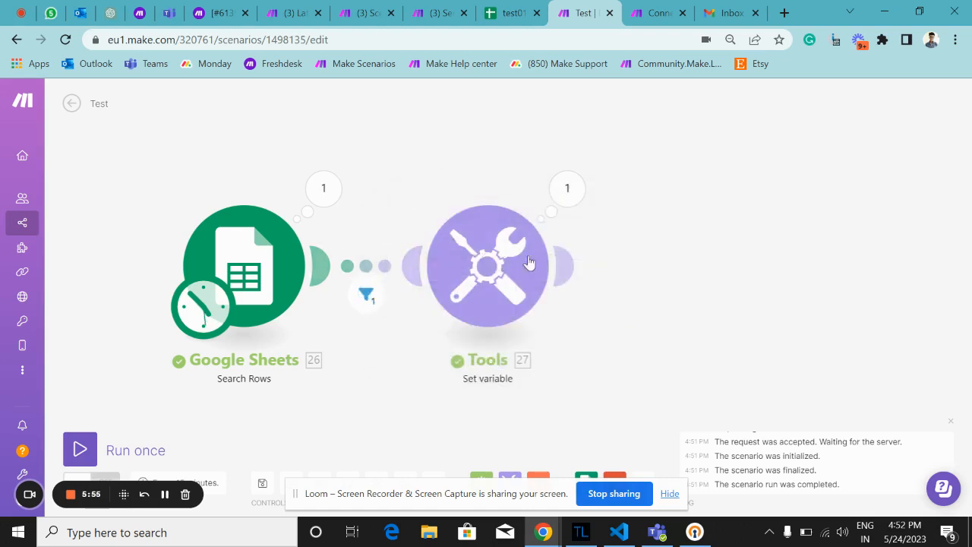
Examine the Tools Set variable module's input and output bundles from the run.
click(478, 258)
click(501, 174)
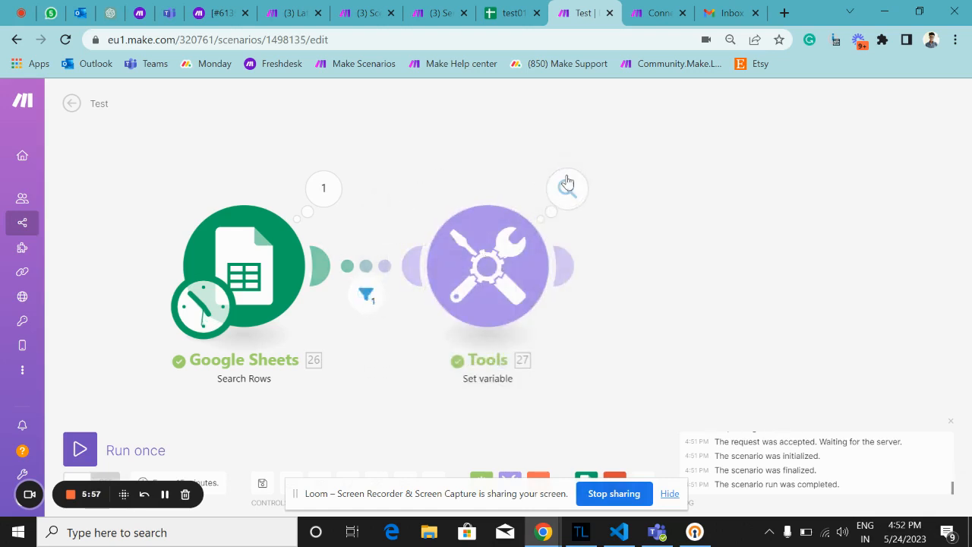
click(566, 188)
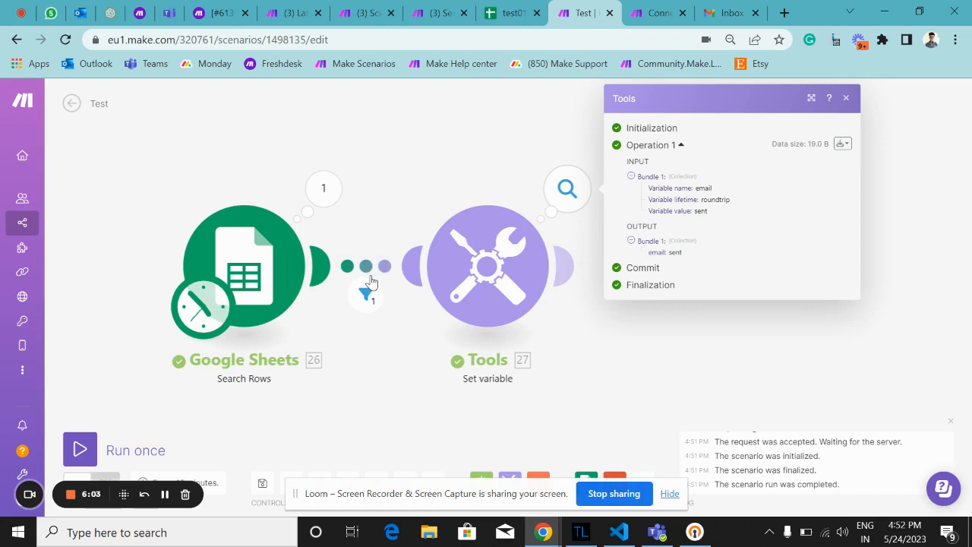
Replace the Tools variable value with the mapped courses (A) followed by email (B), and save the module.
click(486, 270)
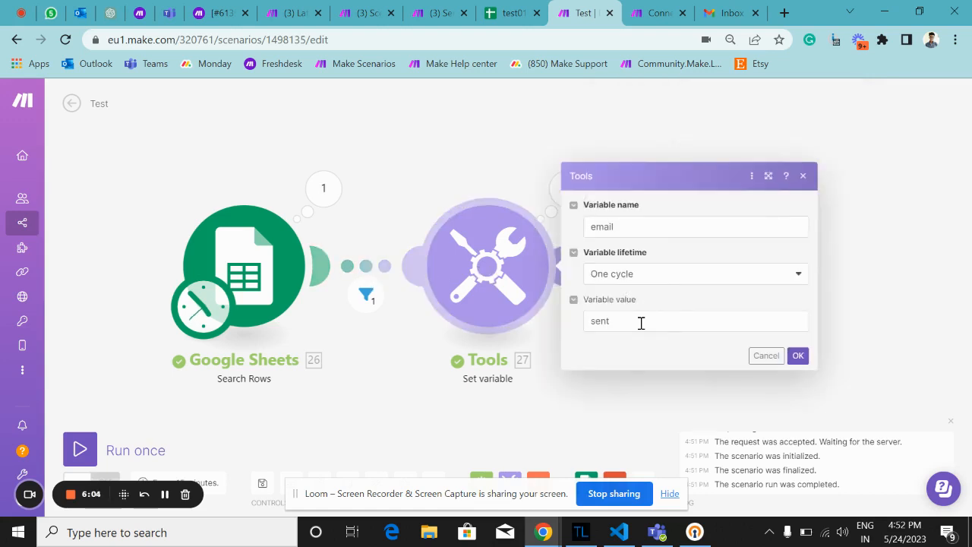
click(641, 323)
key(BackSpace)
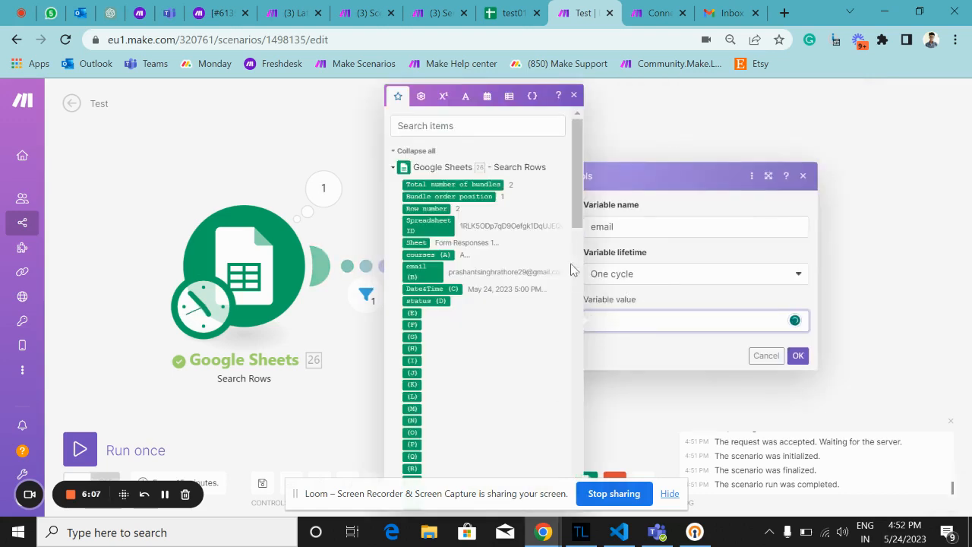
click(422, 271)
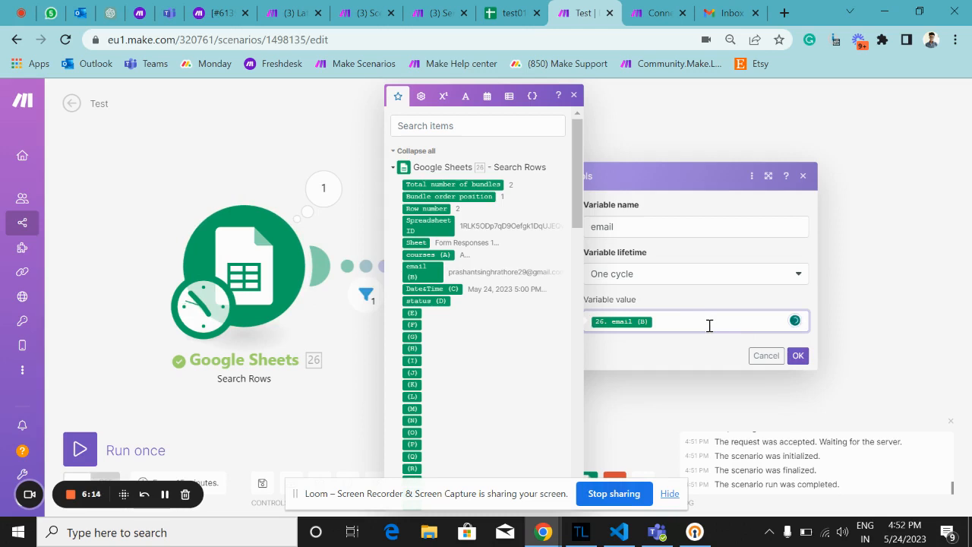
click(432, 255)
click(795, 355)
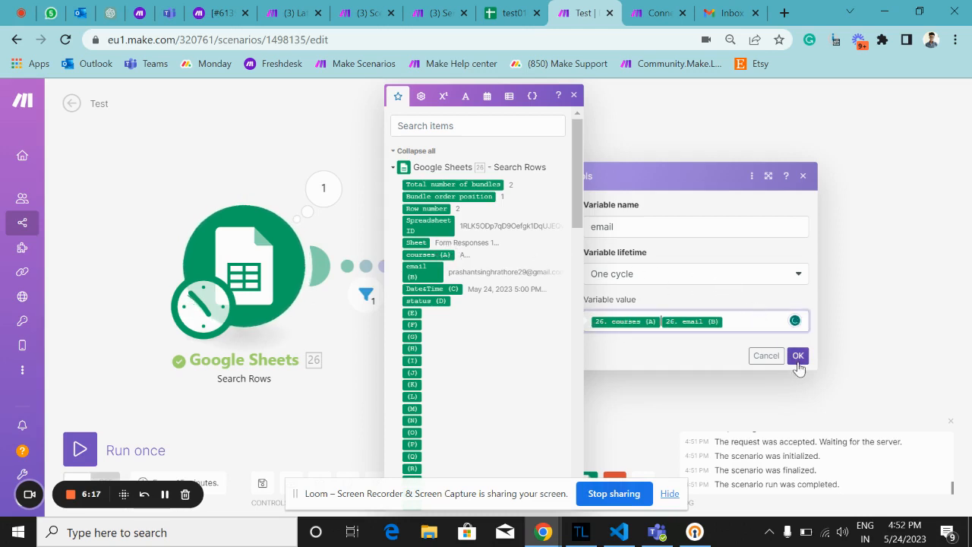
Run the scenario once again and compare the Search Rows output bundles with the rows in the test01 spreadsheet.
click(91, 459)
drag(495, 279, 417, 381)
scroll(456, 330, up, 3)
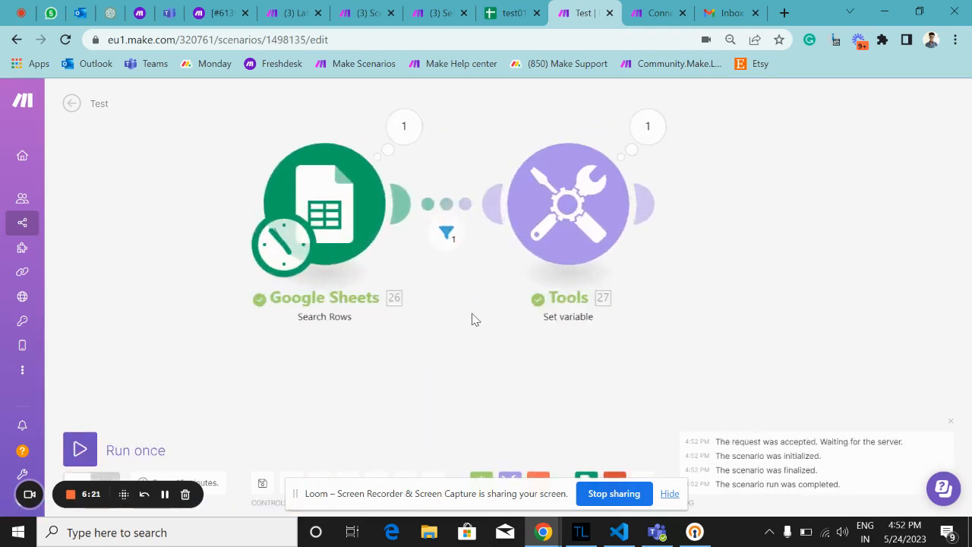
drag(453, 289, 415, 347)
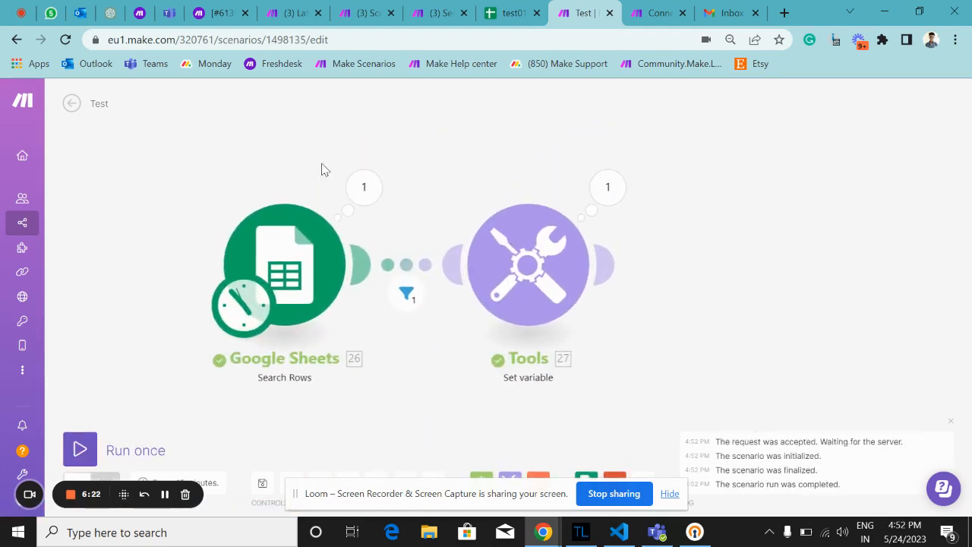
click(382, 183)
scroll(476, 307, down, 3)
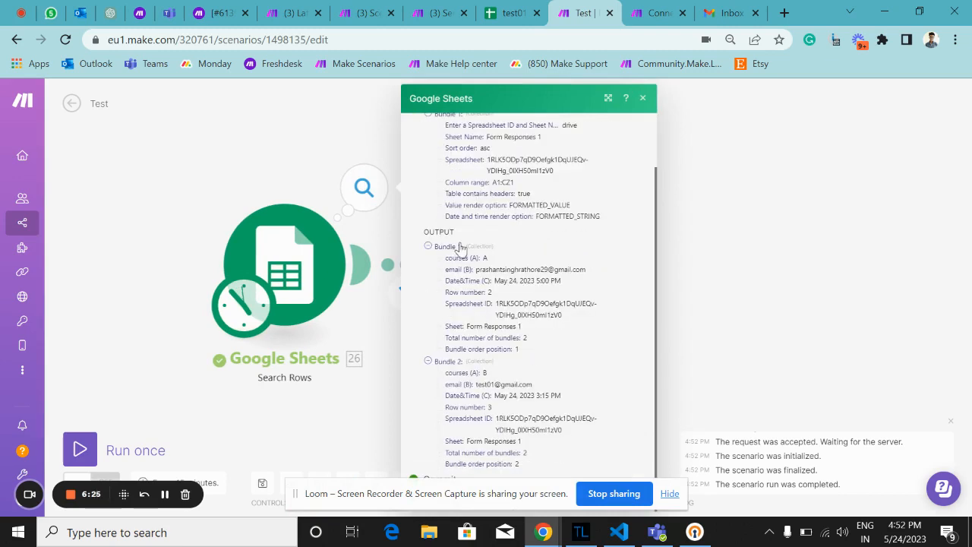
click(505, 13)
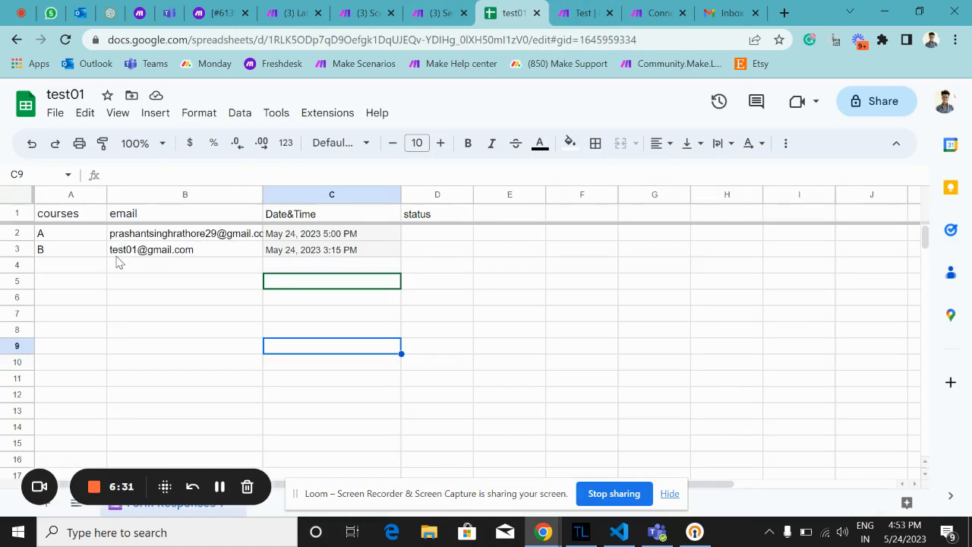
click(584, 13)
Check in the filter inspector how both bundles were evaluated in the latest run.
click(388, 263)
click(410, 297)
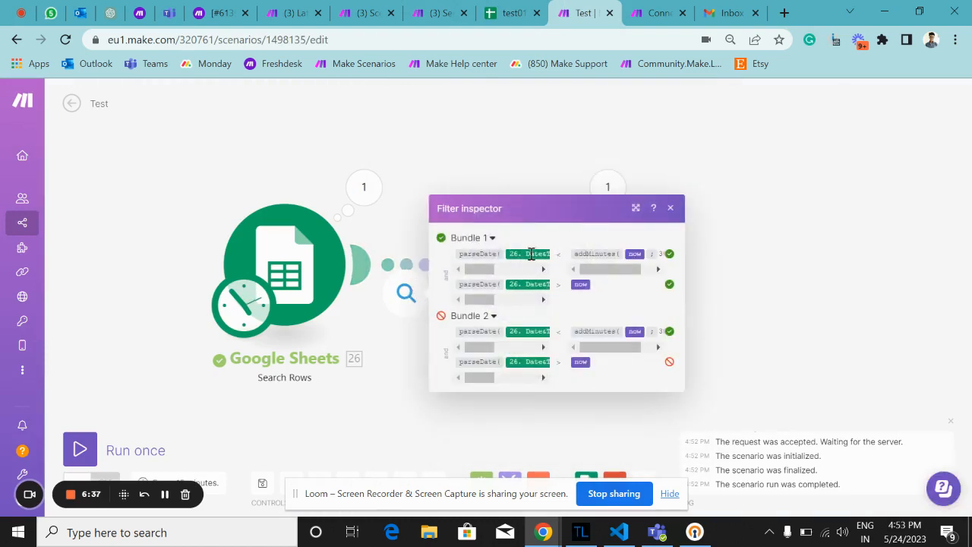
click(477, 151)
Examine the combined course and email value in the Tools module's output bundle.
click(608, 190)
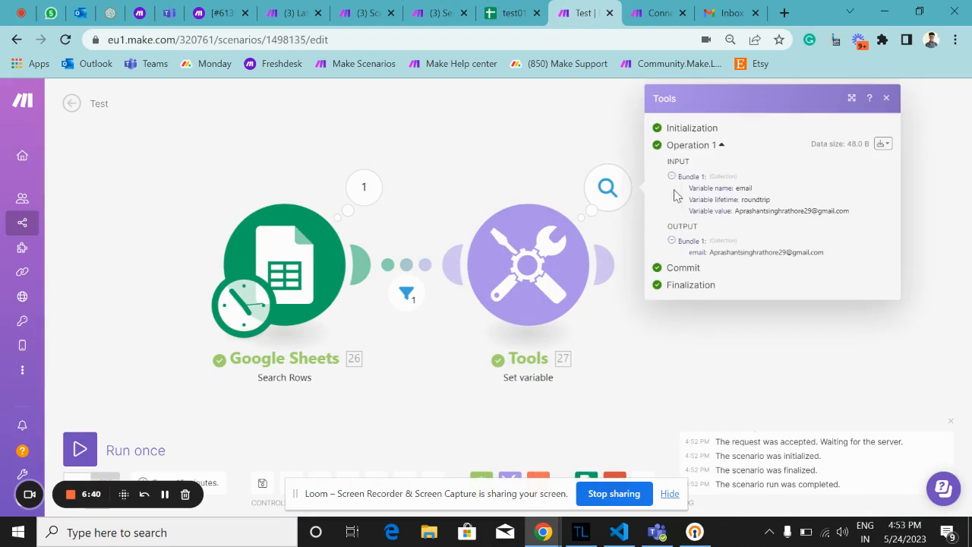
triple_click(714, 251)
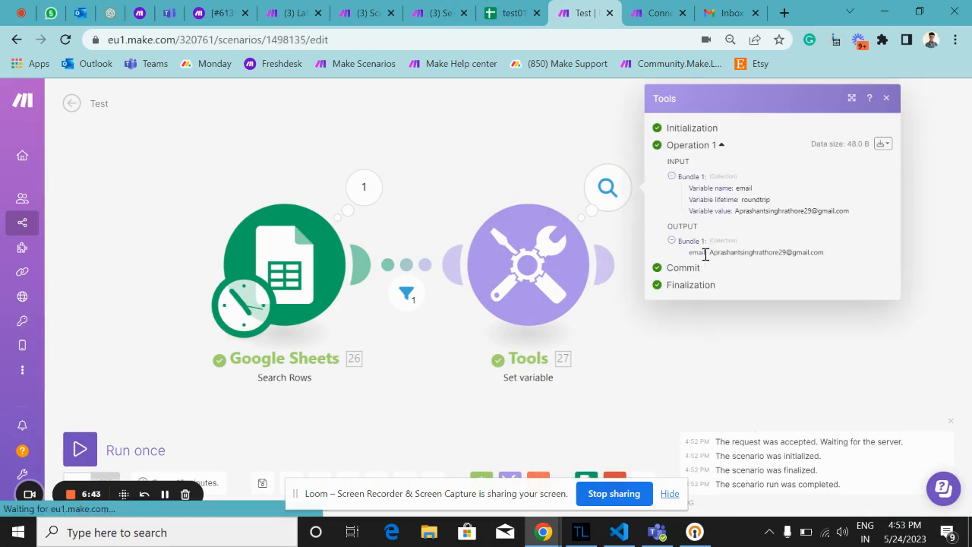
drag(706, 255, 713, 253)
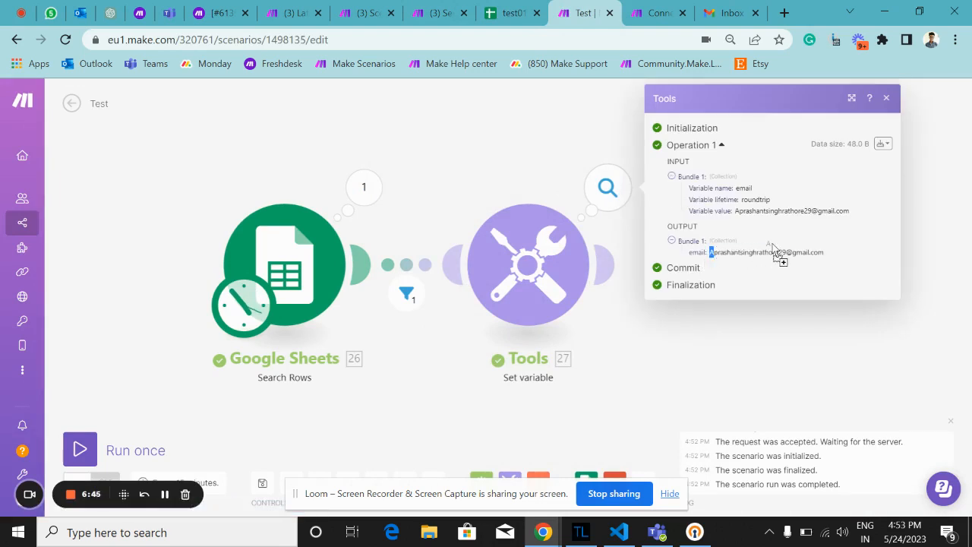
drag(826, 254, 714, 253)
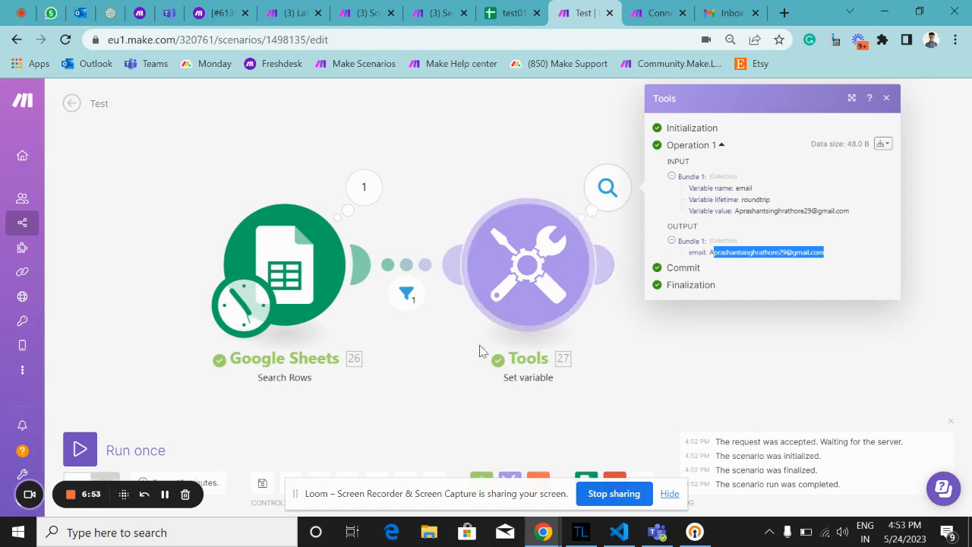
Connect the loose Gmail Send an email module after the Tools Set variable module.
scroll(466, 330, down, 3)
drag(430, 390, 448, 264)
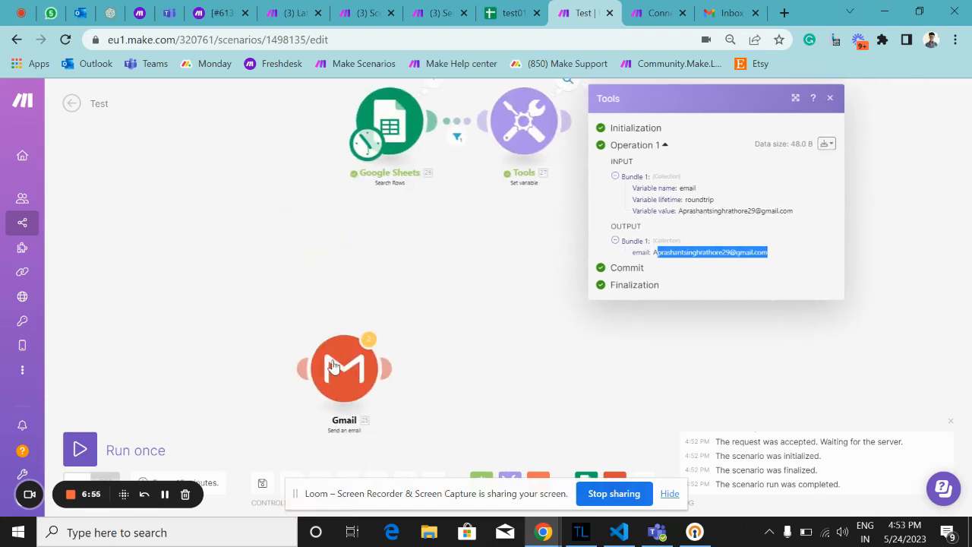
drag(327, 367, 665, 156)
click(498, 262)
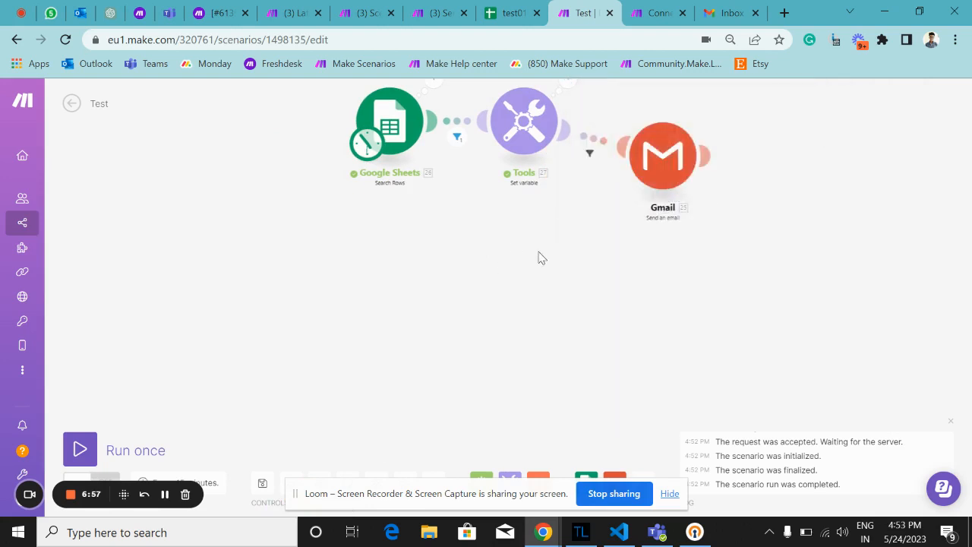
drag(570, 242, 476, 384)
Review the Gmail module's recipient mapping to email (B) and its subject mapping to courses (A), and confirm the settings.
click(568, 297)
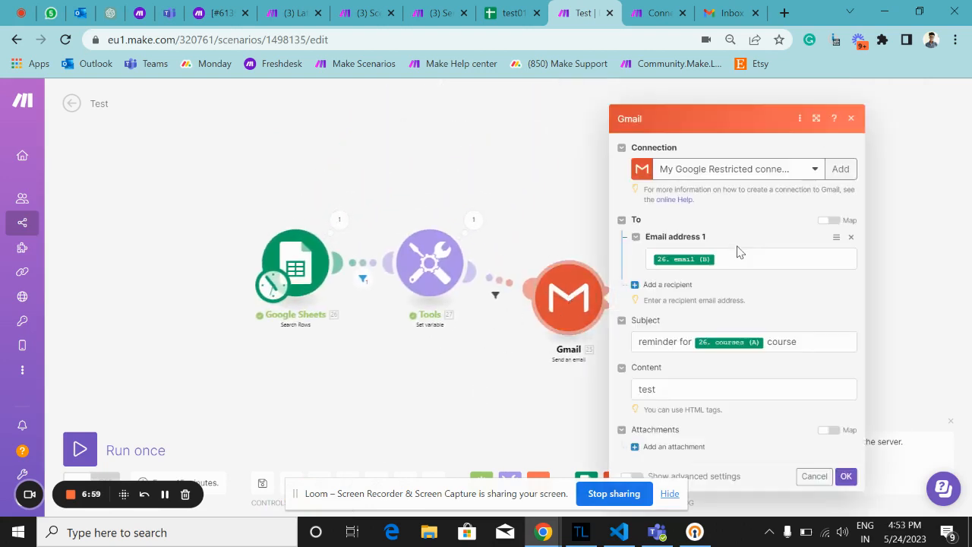
click(726, 255)
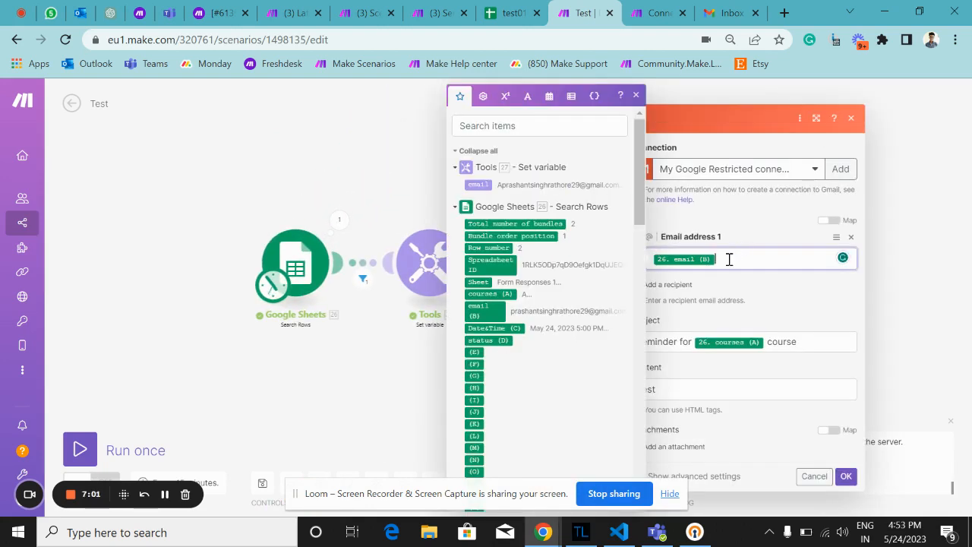
click(767, 364)
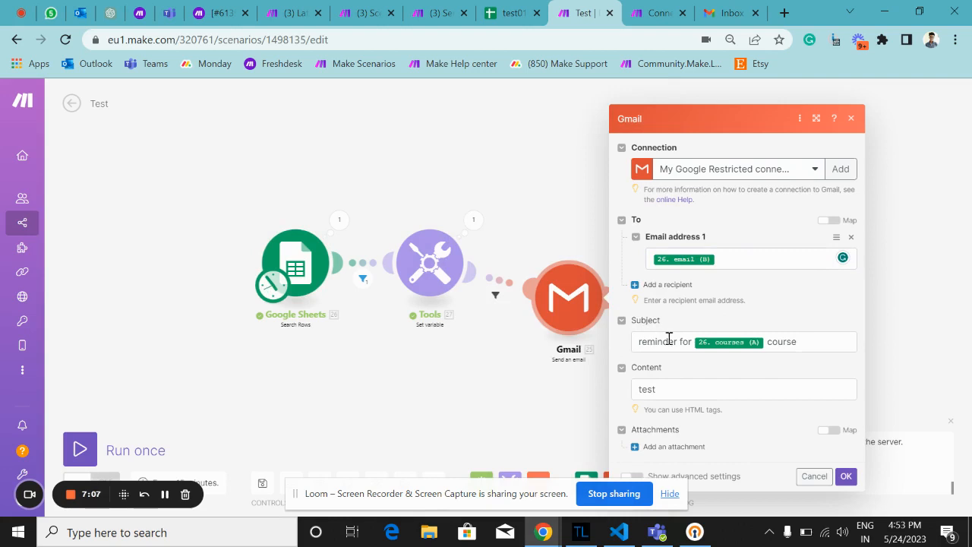
click(795, 341)
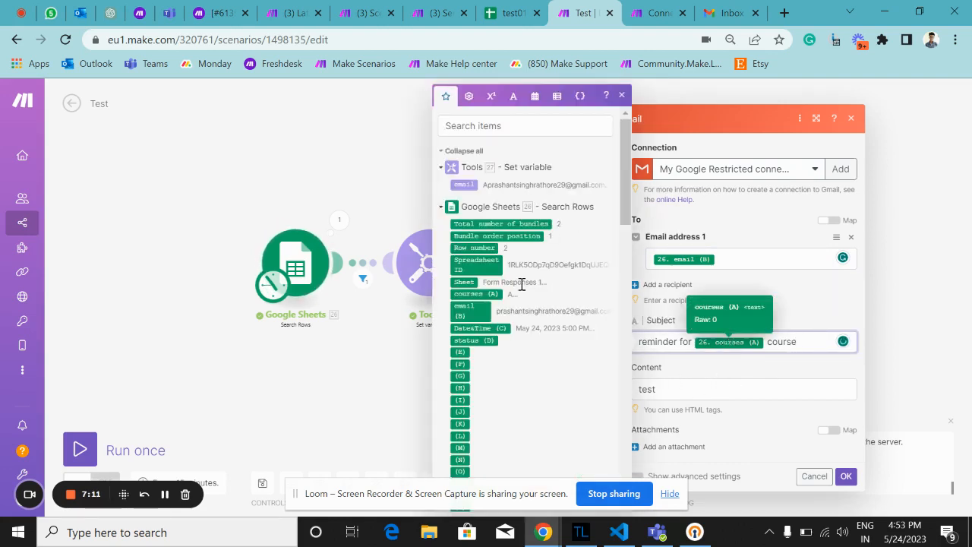
click(846, 477)
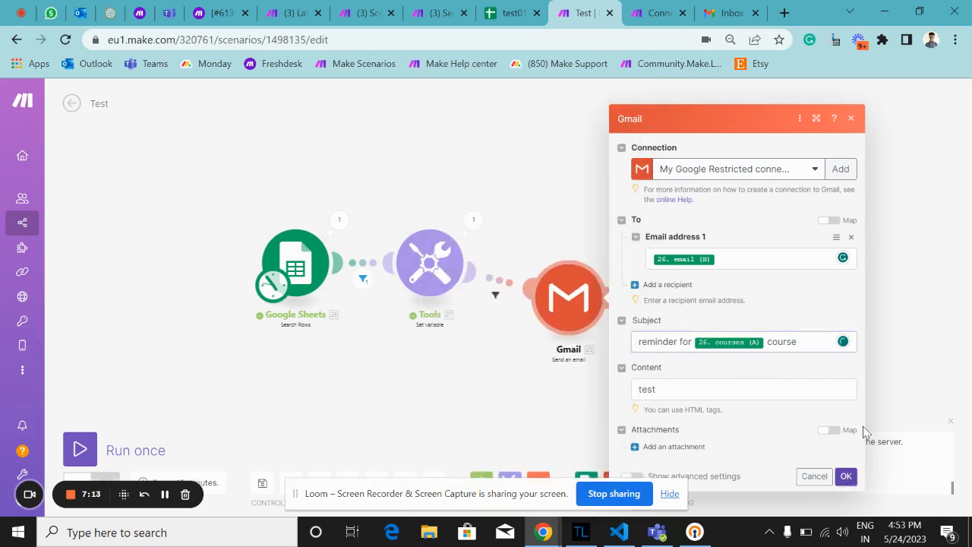